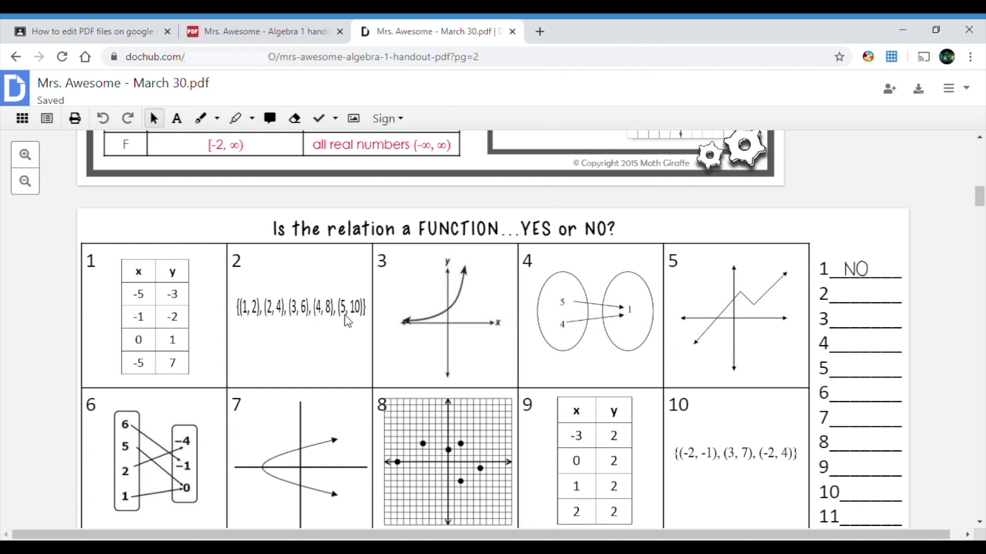
Add the text "YES" on answer line 2 and align it under the "NO" on line 1.
{"action": "left_click", "coordinate": [184, 119]}
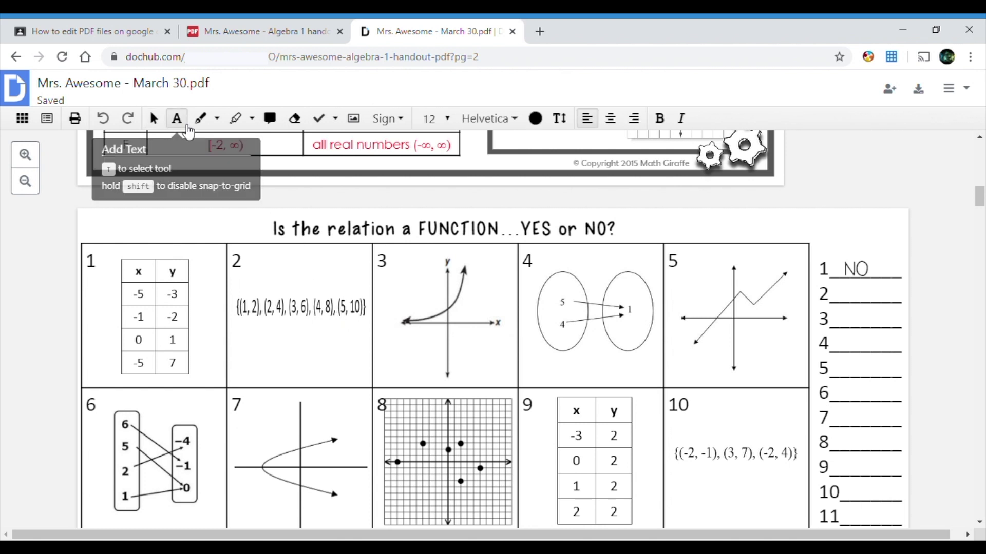
{"action": "left_click", "coordinate": [842, 291]}
{"action": "left_click_drag", "start_coordinate": [888, 307], "coordinate": [902, 308]}
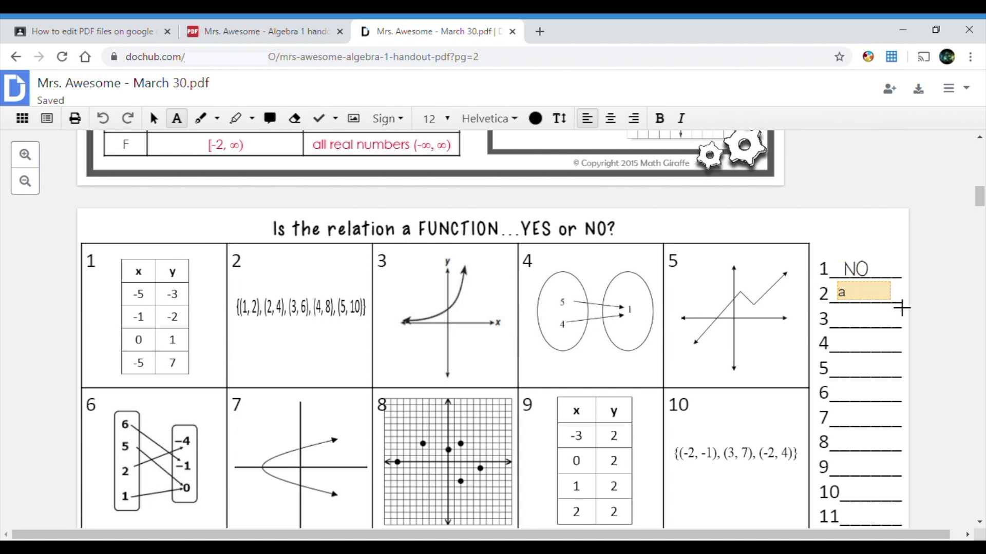
{"action": "key", "text": "BackSpace"}
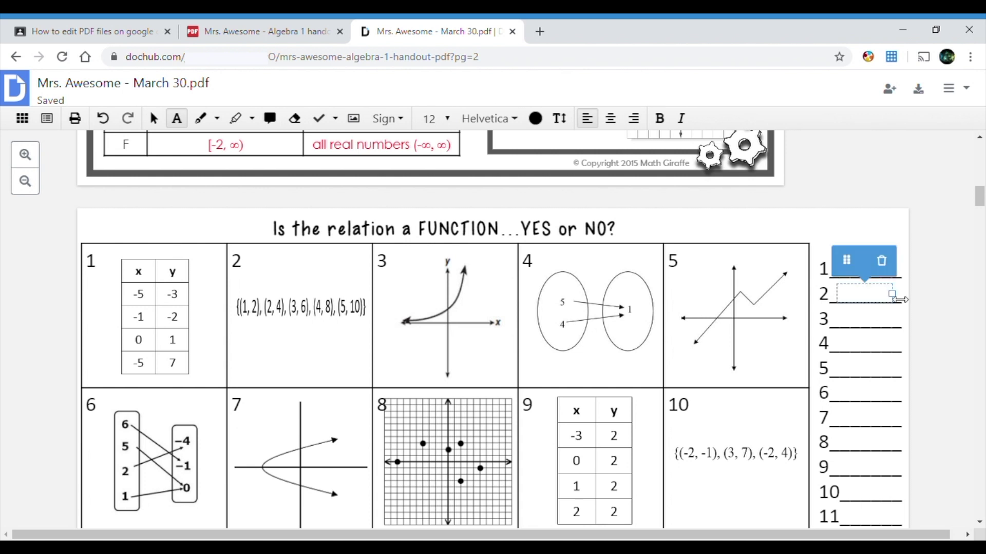
{"action": "type", "text": "YES"}
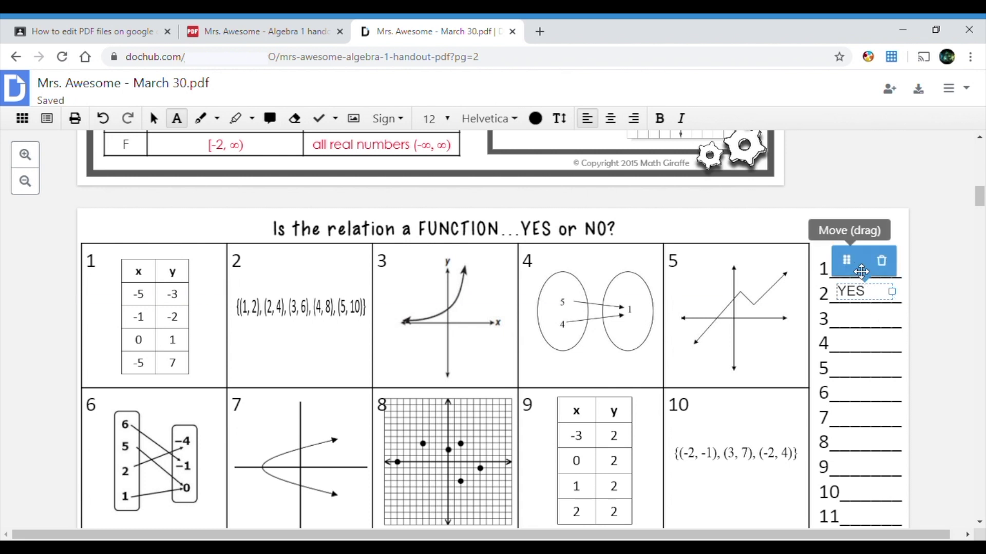
{"action": "mouse_move", "coordinate": [854, 269]}
{"action": "left_mouse_down"}
{"action": "mouse_move", "coordinate": [866, 291]}
{"action": "mouse_move", "coordinate": [858, 268]}
{"action": "left_mouse_up"}
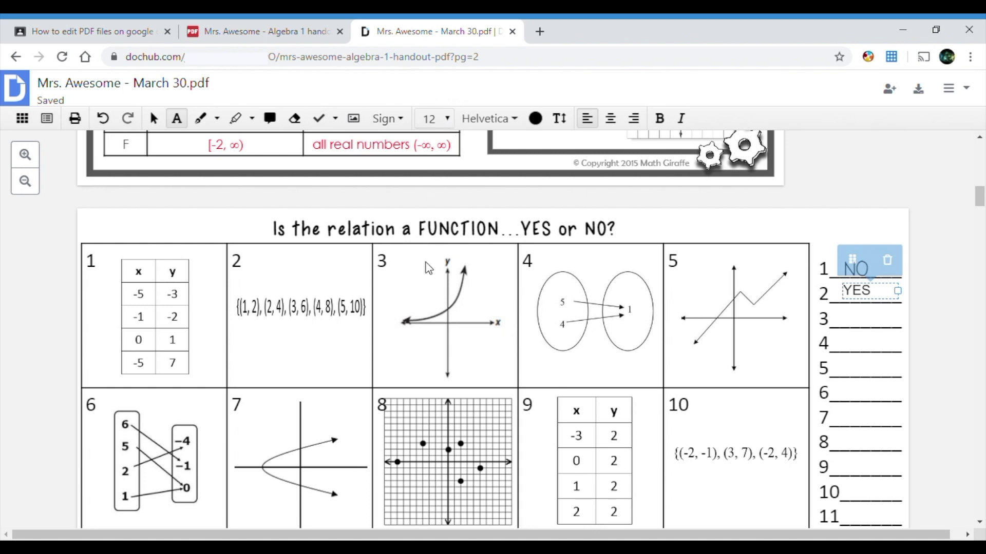
Format the "YES" answer in Times New Roman and colour it light blue.
{"action": "left_click", "coordinate": [489, 118]}
{"action": "left_click", "coordinate": [508, 183]}
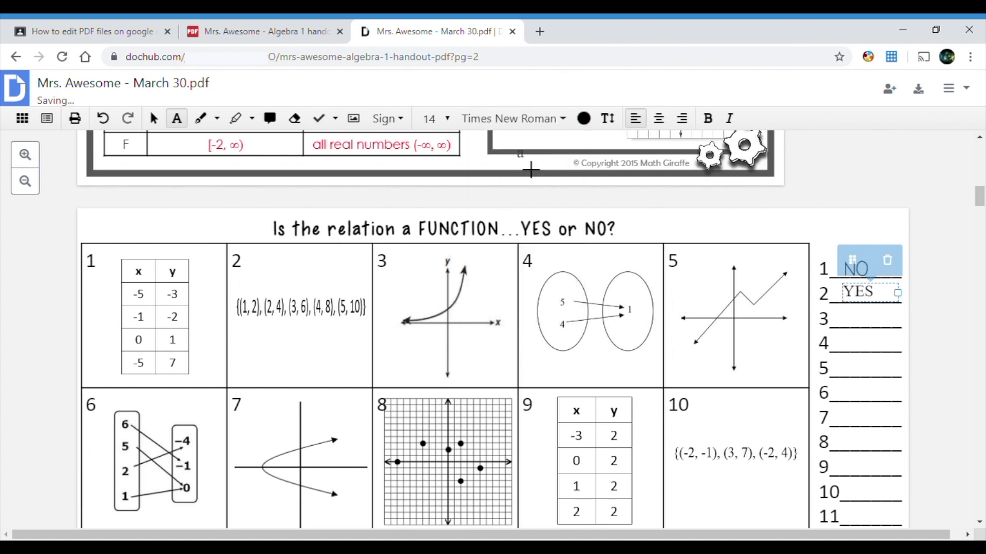
{"action": "left_click", "coordinate": [585, 120]}
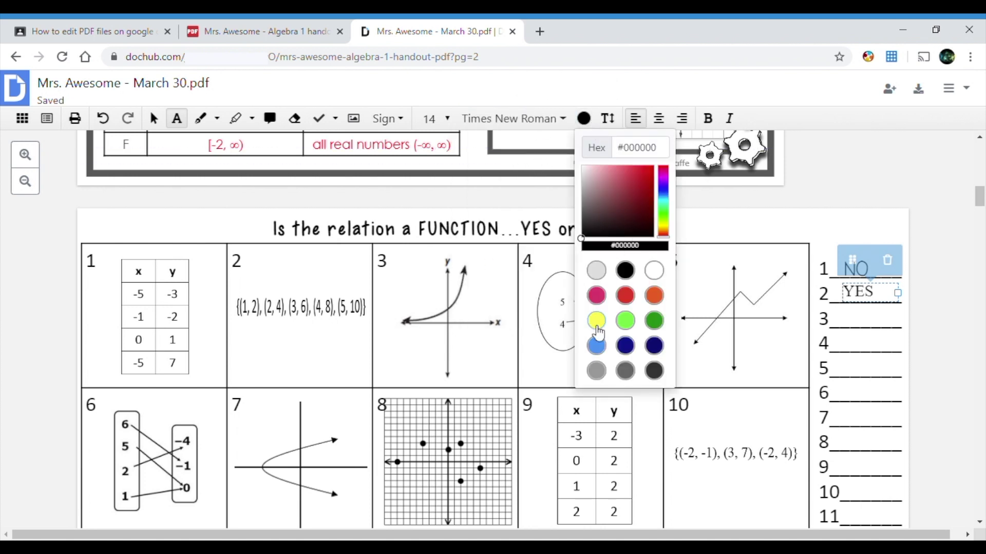
{"action": "left_click", "coordinate": [596, 346]}
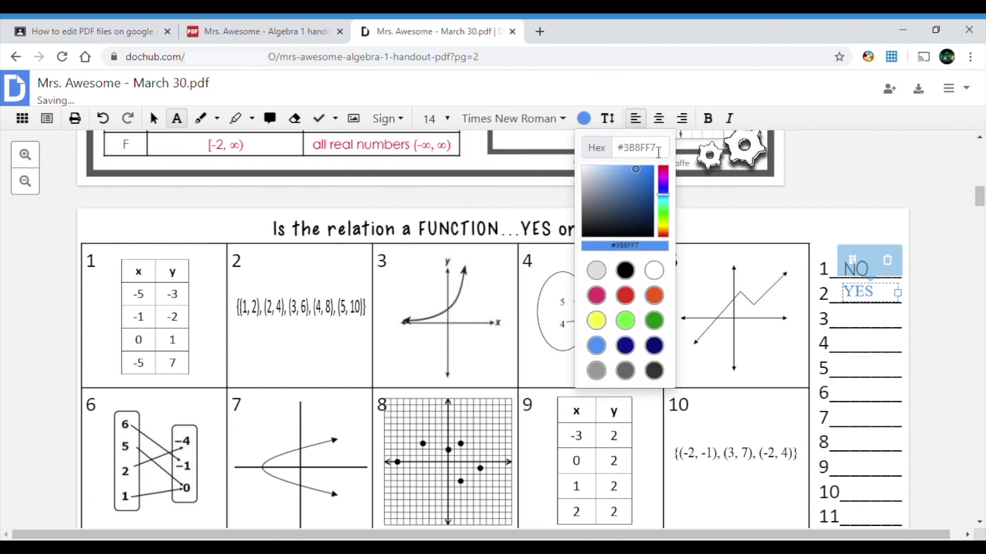
{"action": "left_click", "coordinate": [642, 123]}
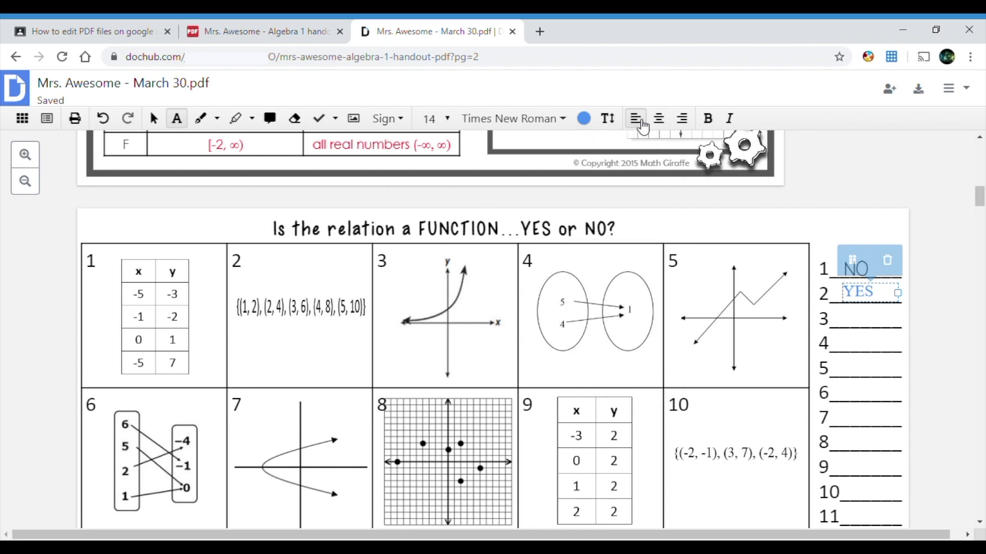
Try centre and right alignment on the "YES" answer and return it to left alignment.
{"action": "left_click", "coordinate": [659, 122]}
{"action": "left_click", "coordinate": [686, 121]}
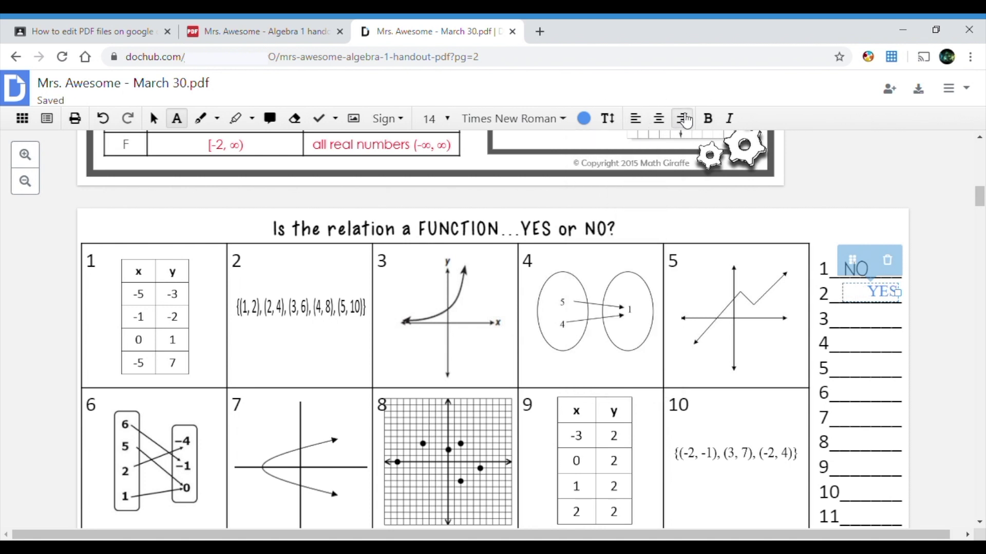
{"action": "left_click", "coordinate": [637, 123]}
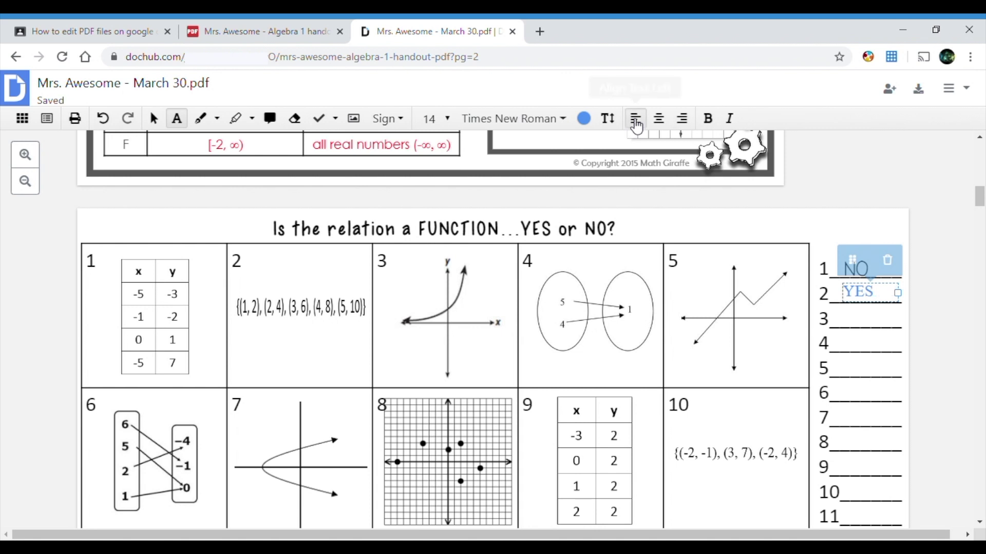
Make the "YES" answer on line 2 bold without italics.
{"action": "left_click", "coordinate": [708, 119]}
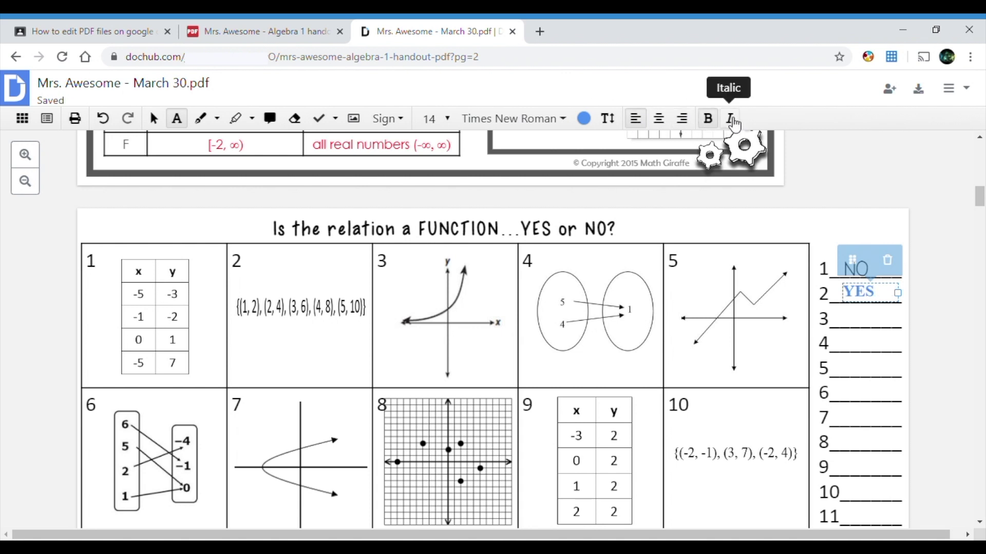
{"action": "left_click", "coordinate": [734, 123]}
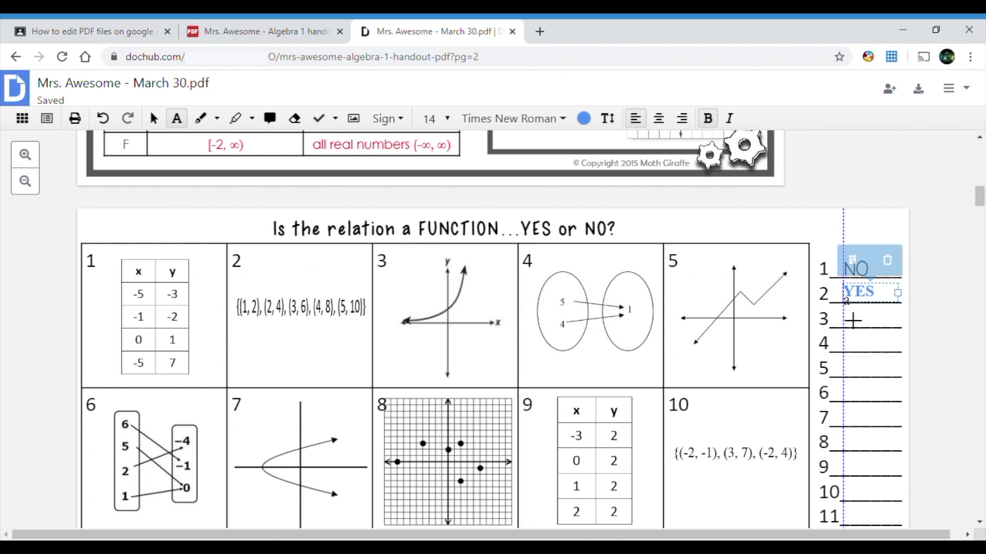
Add the text "hey :)" on answer line 3, aligned under "YES", and colour it magenta.
{"action": "left_click_drag", "start_coordinate": [847, 317], "coordinate": [895, 334]}
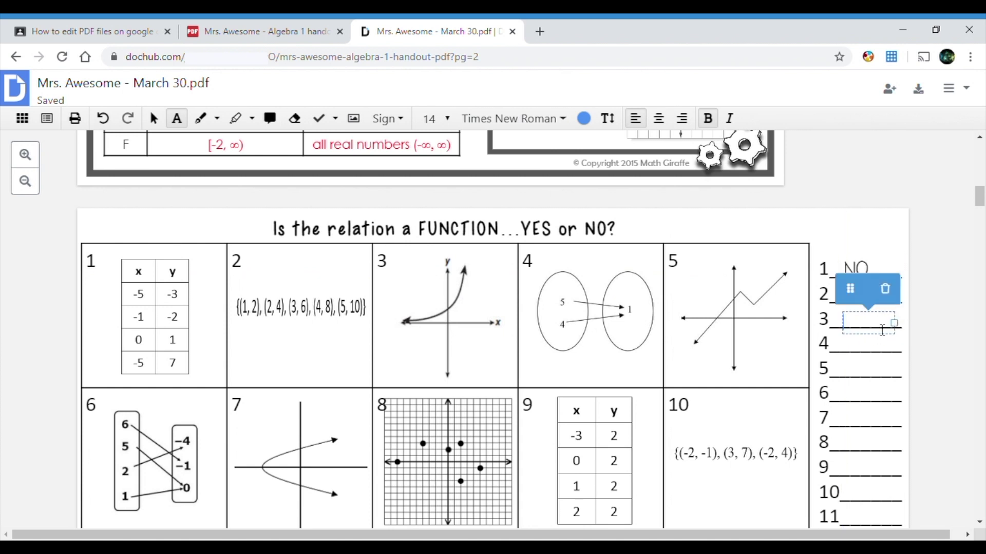
{"action": "type", "text": "Y"}
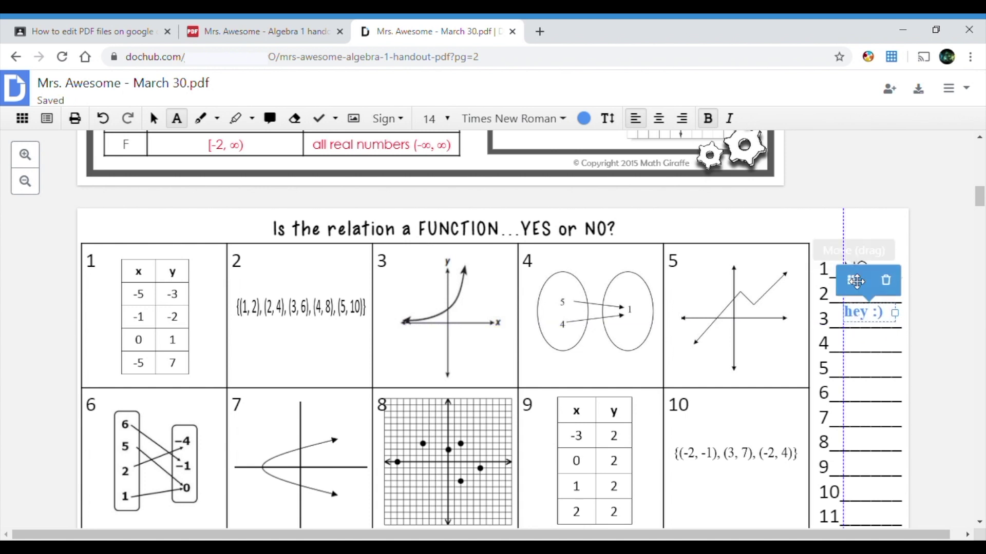
{"action": "left_click_drag", "start_coordinate": [851, 283], "coordinate": [851, 277]}
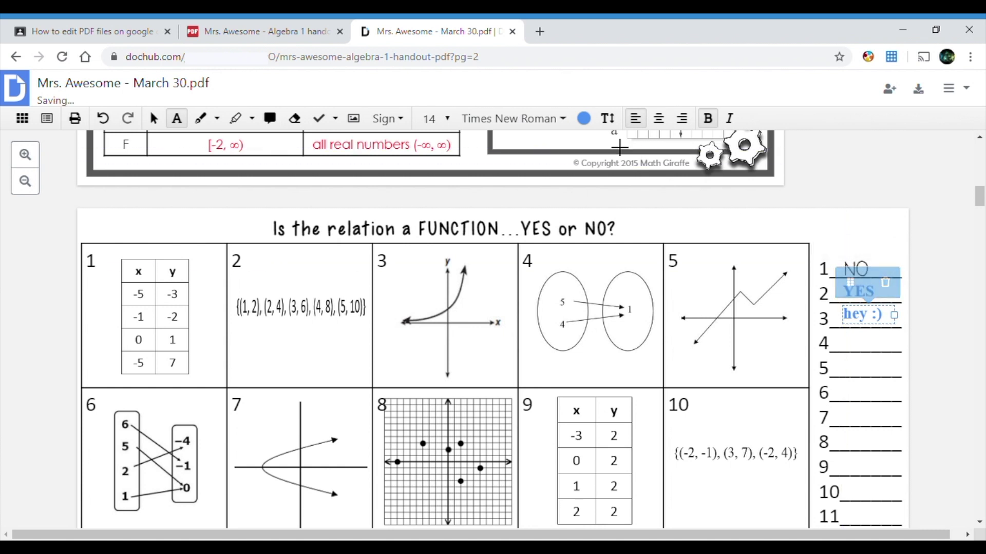
{"action": "left_click", "coordinate": [583, 118]}
{"action": "left_click", "coordinate": [596, 296]}
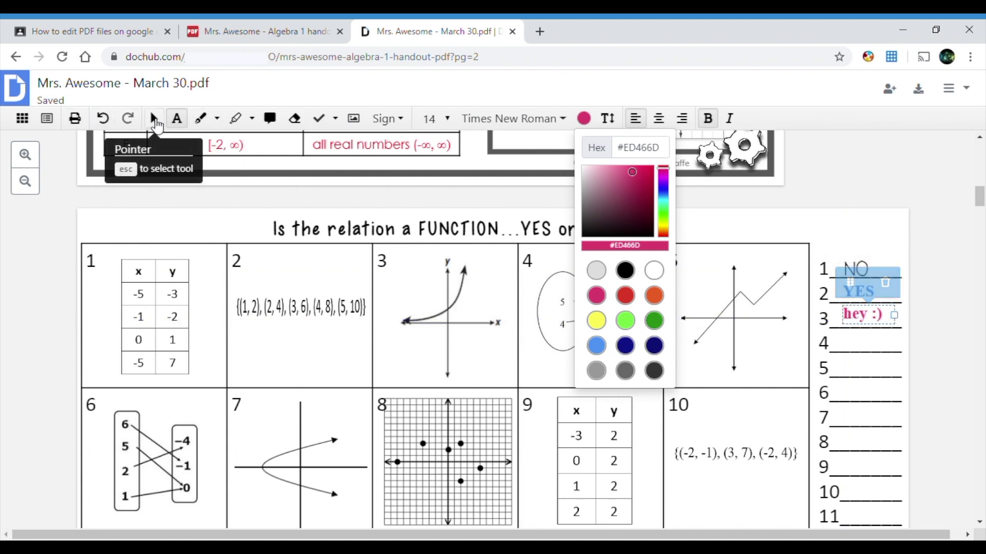
Move the "hey :)" text from answer line 3 down to answer line 4.
{"action": "left_click", "coordinate": [154, 119]}
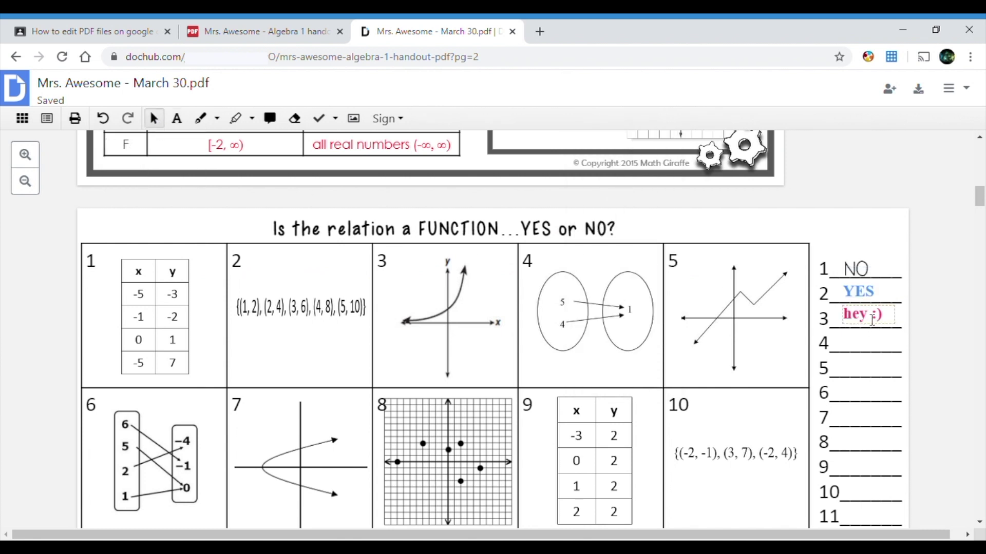
{"action": "left_click", "coordinate": [899, 327]}
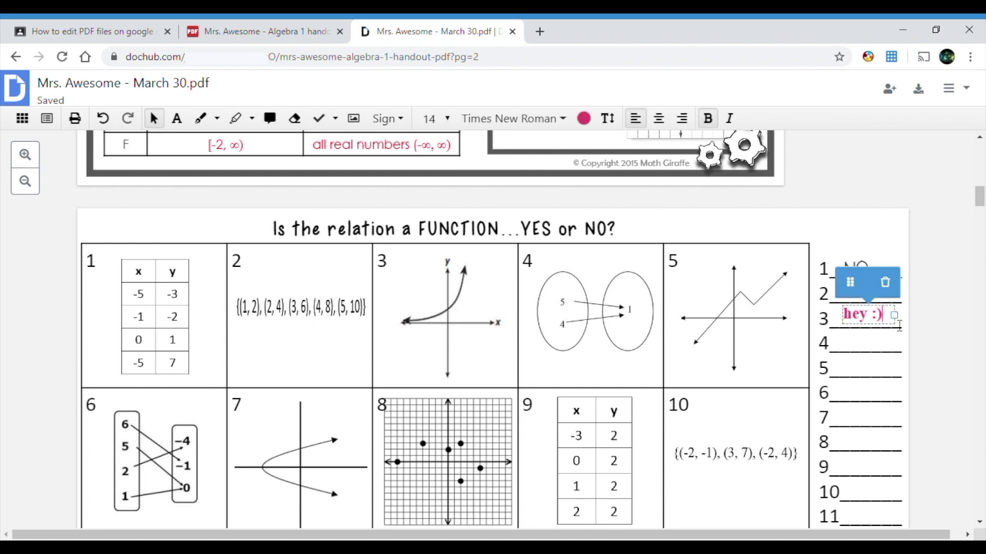
{"action": "left_click_drag", "start_coordinate": [862, 293], "coordinate": [860, 319]}
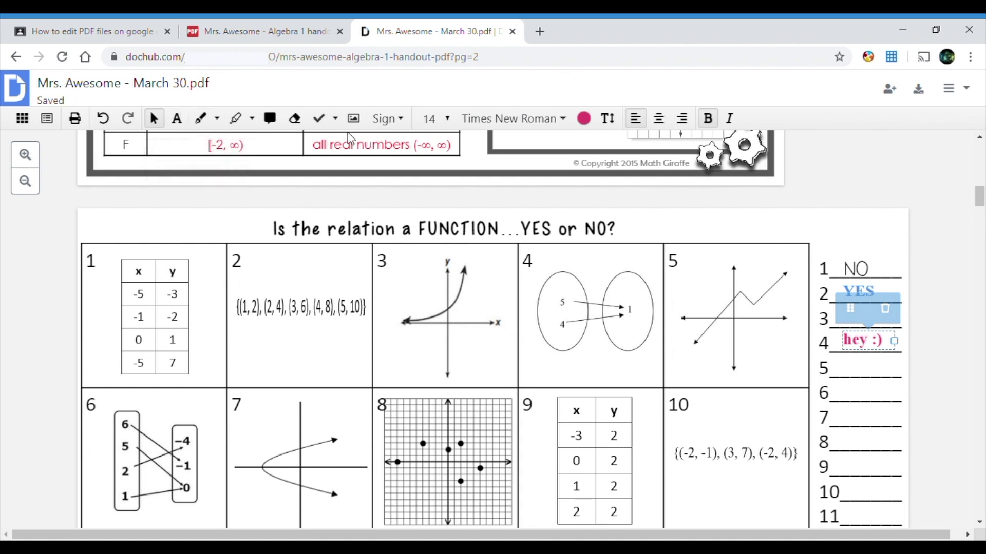
Draw two freehand vertical lines through the sideways parabola in box 7, in orange with line thickness 2.
{"action": "left_click", "coordinate": [201, 121]}
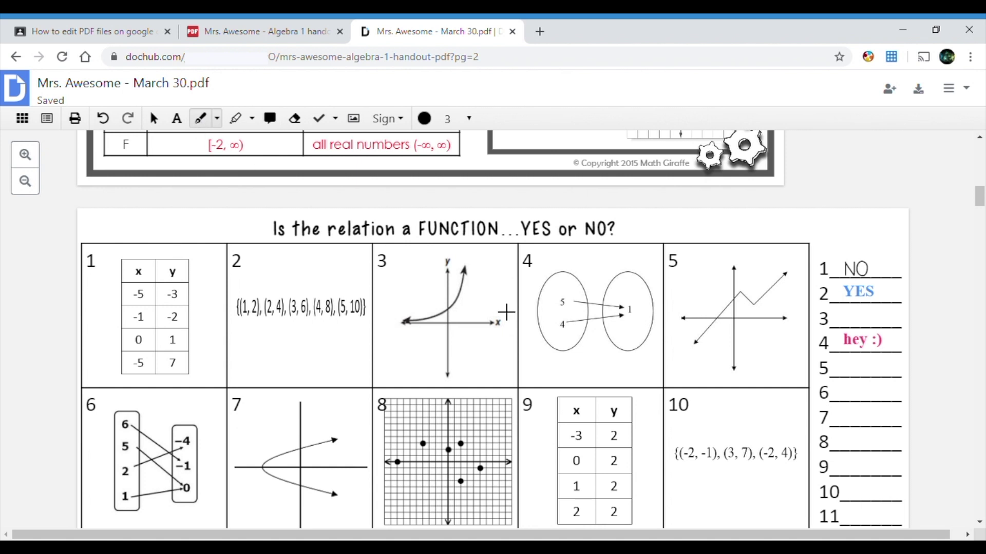
{"action": "left_click", "coordinate": [424, 118]}
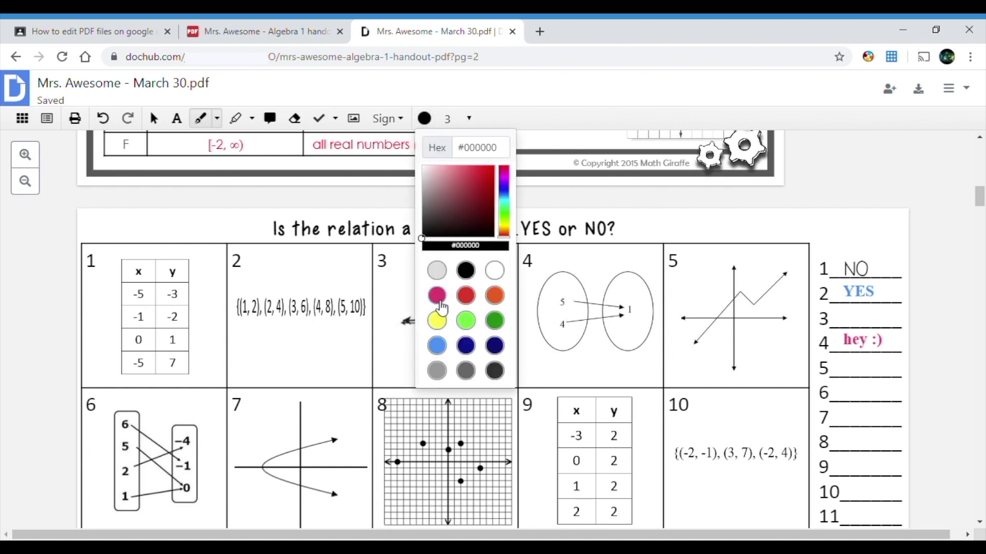
{"action": "left_click", "coordinate": [493, 296]}
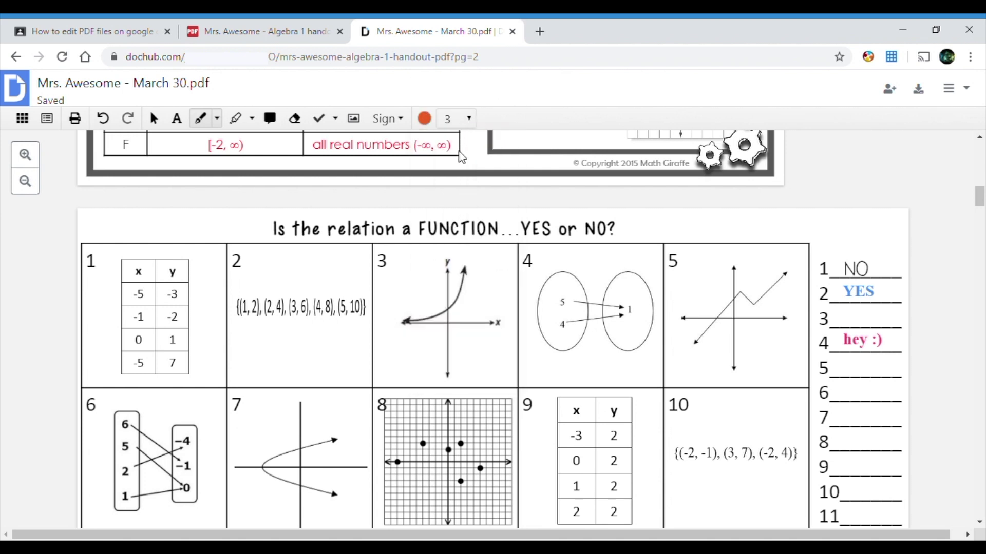
{"action": "left_click", "coordinate": [461, 158]}
{"action": "scroll", "coordinate": [585, 285], "scroll_direction": "down", "scroll_amount": 3}
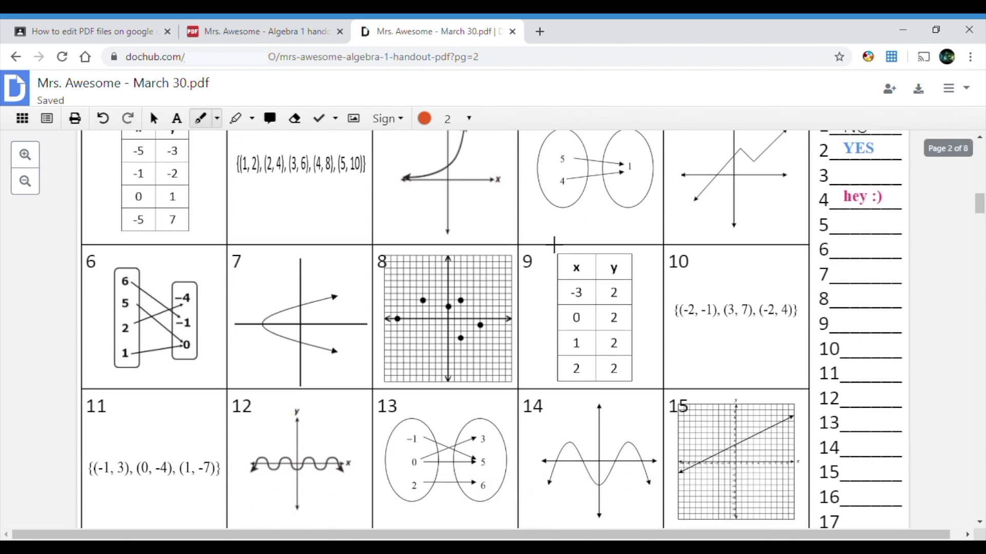
{"action": "scroll", "coordinate": [481, 322], "scroll_direction": "down", "scroll_amount": 2}
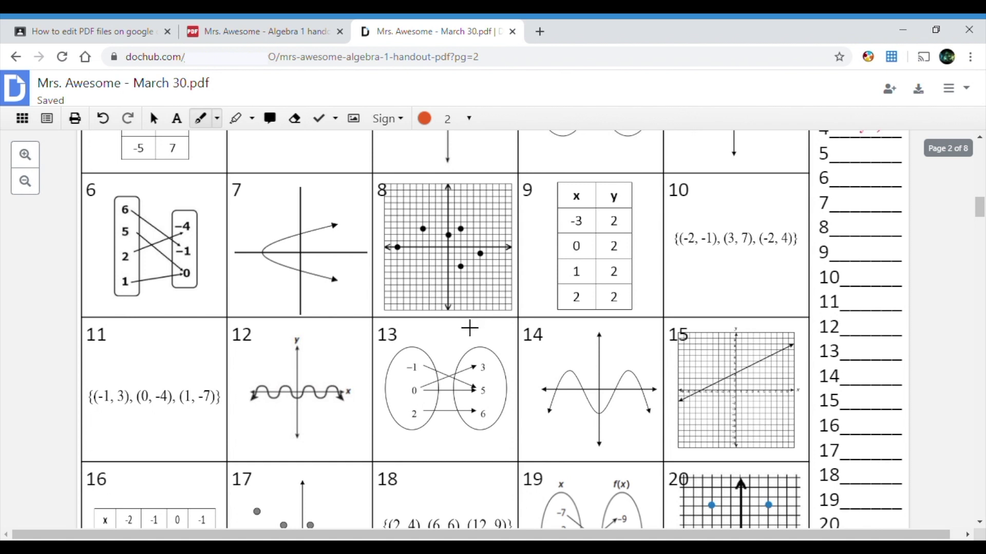
{"action": "left_click_drag", "start_coordinate": [291, 209], "coordinate": [285, 315]}
{"action": "left_click_drag", "start_coordinate": [326, 211], "coordinate": [324, 312]}
On page 1, circle the letter A and cross out the letter B beside the two tables with the orange pen.
{"action": "scroll", "coordinate": [448, 294], "scroll_direction": "up", "scroll_amount": 20}
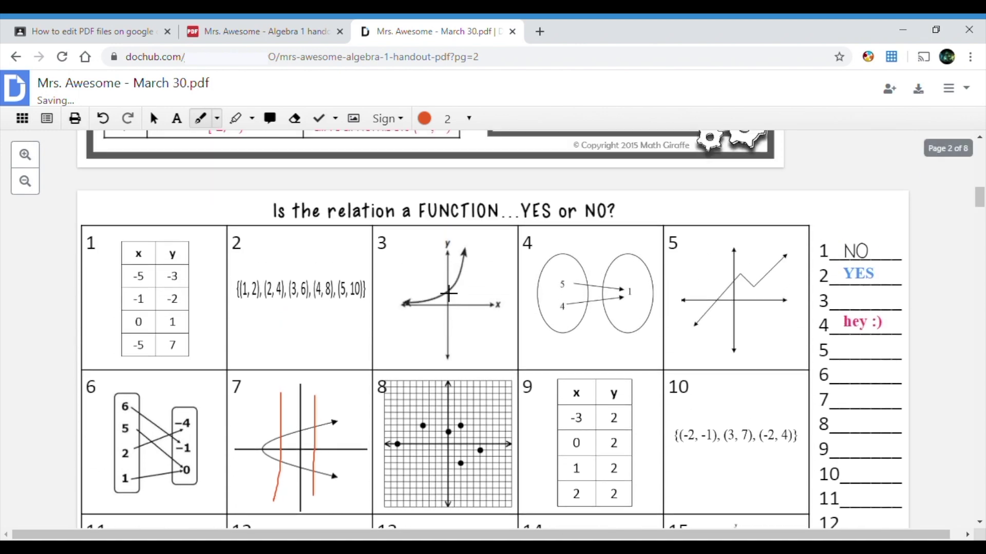
{"action": "scroll", "coordinate": [448, 294], "scroll_direction": "left", "scroll_amount": 1}
{"action": "scroll", "coordinate": [449, 293], "scroll_direction": "down", "scroll_amount": 5}
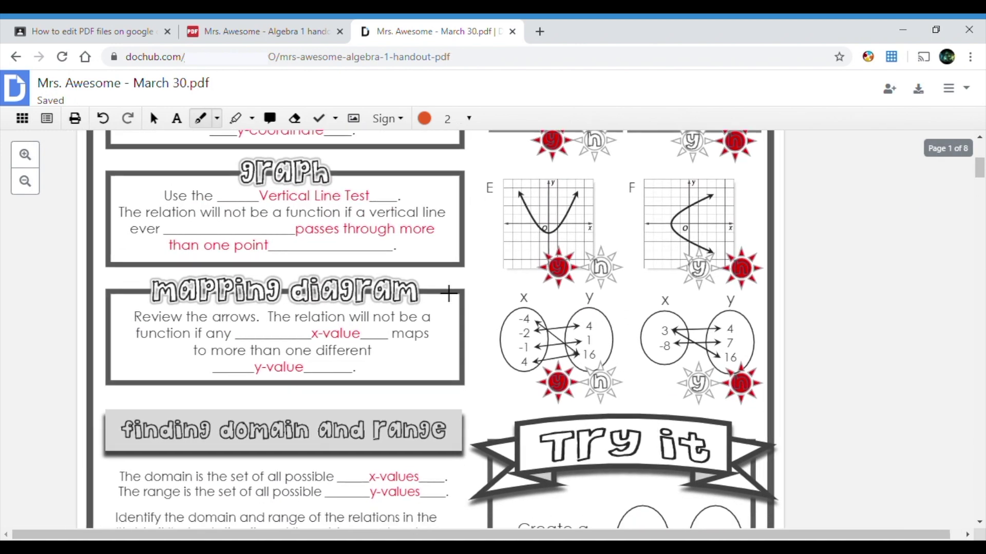
{"action": "scroll", "coordinate": [448, 294], "scroll_direction": "up", "scroll_amount": 7}
{"action": "scroll", "coordinate": [448, 293], "scroll_direction": "up", "scroll_amount": 5}
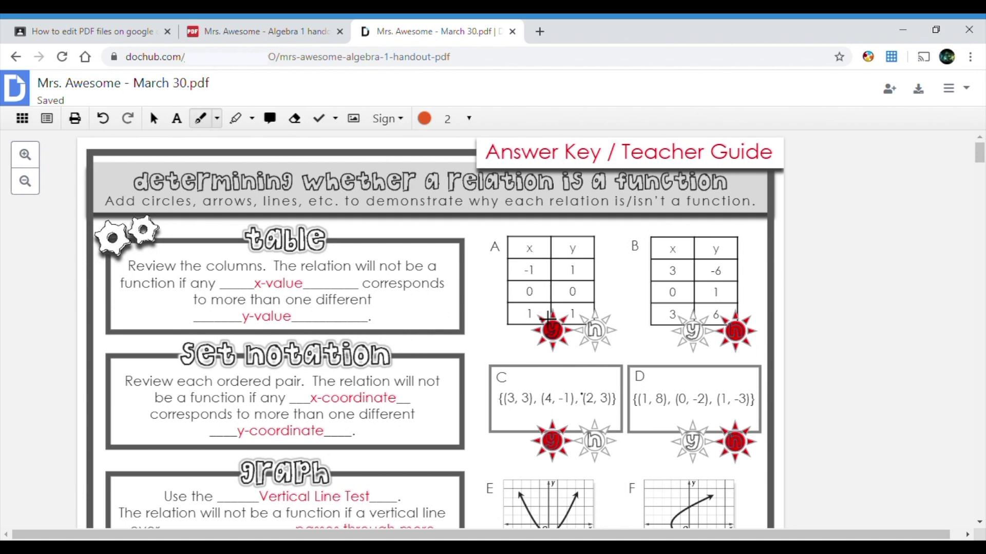
{"action": "mouse_move", "coordinate": [516, 231]}
{"action": "left_mouse_down"}
{"action": "mouse_move", "coordinate": [498, 236]}
{"action": "mouse_move", "coordinate": [488, 272]}
{"action": "mouse_move", "coordinate": [526, 259]}
{"action": "mouse_move", "coordinate": [512, 238]}
{"action": "left_mouse_up"}
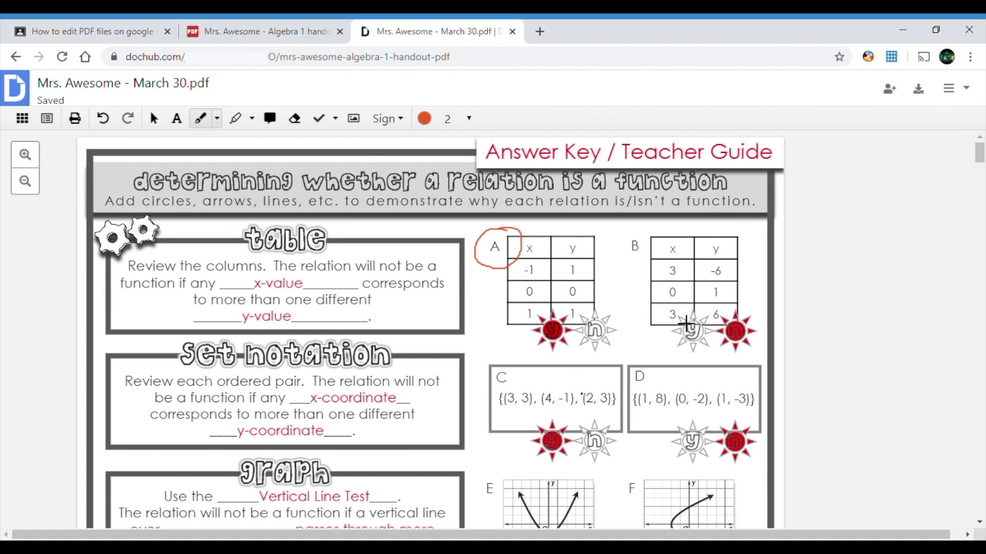
{"action": "left_click_drag", "start_coordinate": [622, 261], "coordinate": [644, 236]}
Circle both 3s in the x column of table B with the orange pen.
{"action": "mouse_move", "coordinate": [683, 266]}
{"action": "left_mouse_down"}
{"action": "mouse_move", "coordinate": [669, 279]}
{"action": "mouse_move", "coordinate": [681, 265]}
{"action": "left_mouse_up"}
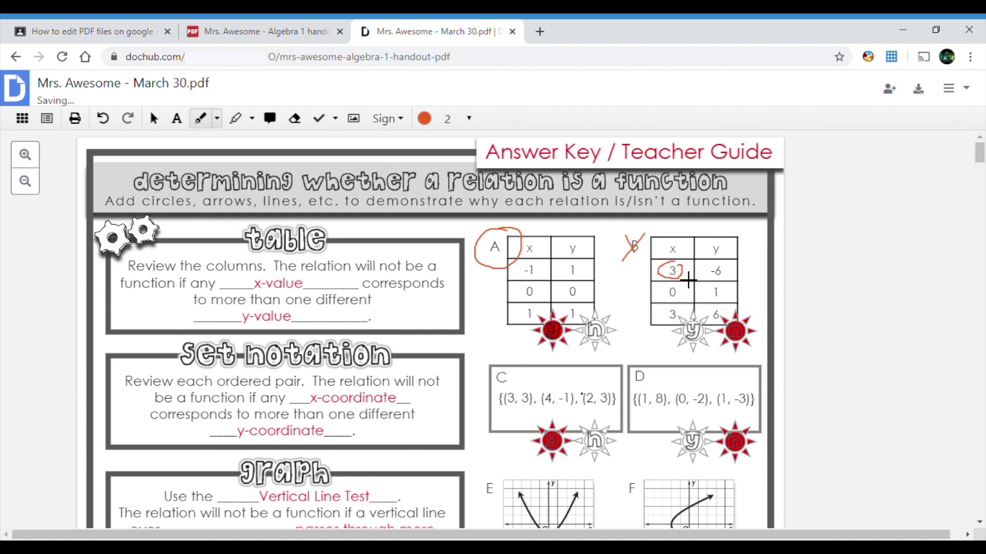
{"action": "key", "text": "ctrl+z"}
{"action": "left_click_drag", "start_coordinate": [681, 307], "coordinate": [671, 327]}
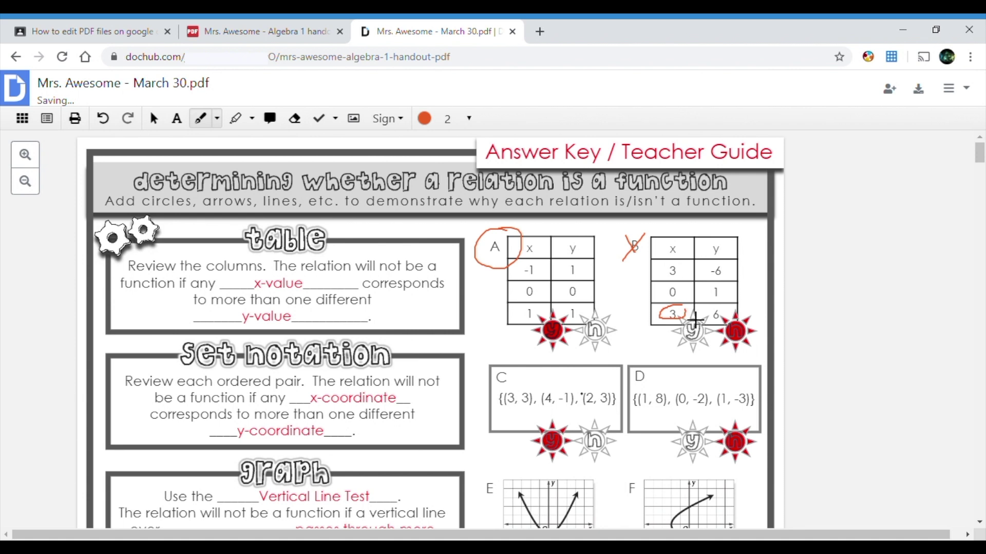
{"action": "key", "text": "ctrl+z"}
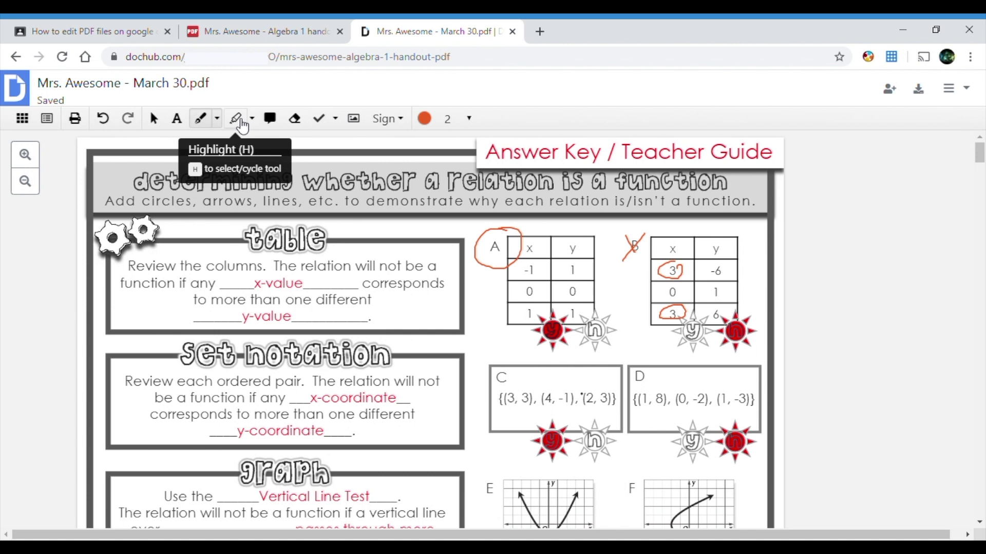
Highlight "Review the columns." and "relation will not be" in yellow in the table section.
{"action": "left_click", "coordinate": [240, 123]}
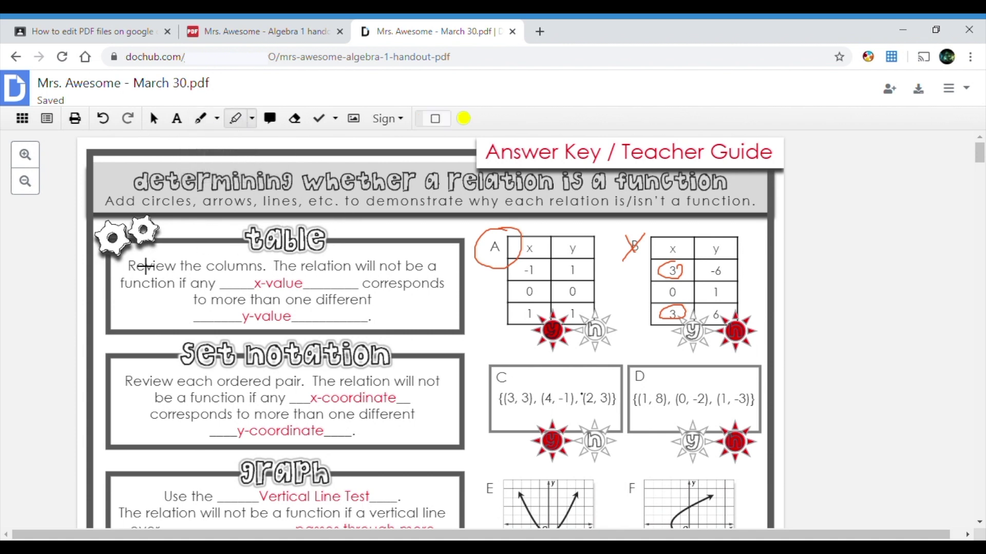
{"action": "mouse_move", "coordinate": [133, 267]}
{"action": "left_mouse_down"}
{"action": "mouse_move", "coordinate": [164, 282]}
{"action": "mouse_move", "coordinate": [280, 289]}
{"action": "left_mouse_up"}
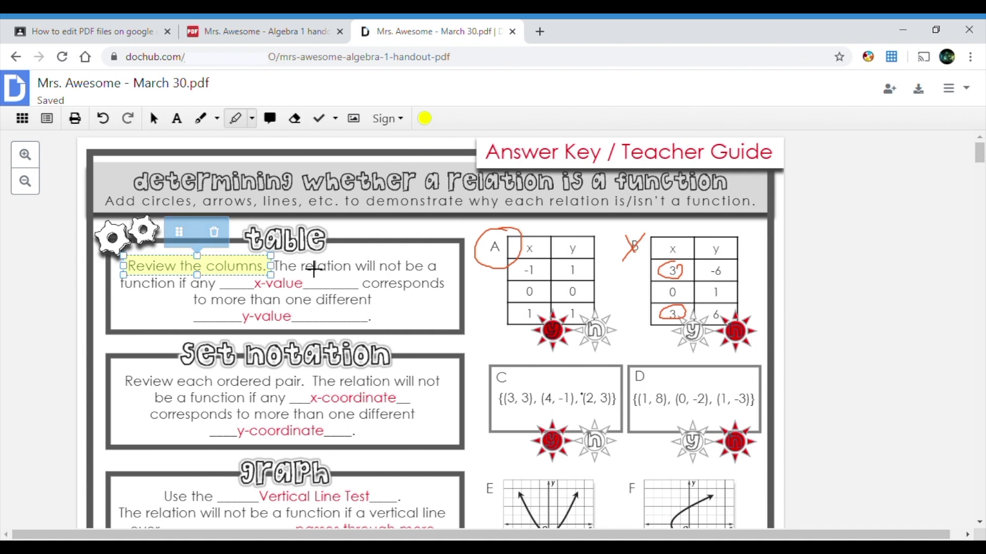
{"action": "left_click_drag", "start_coordinate": [315, 270], "coordinate": [437, 282]}
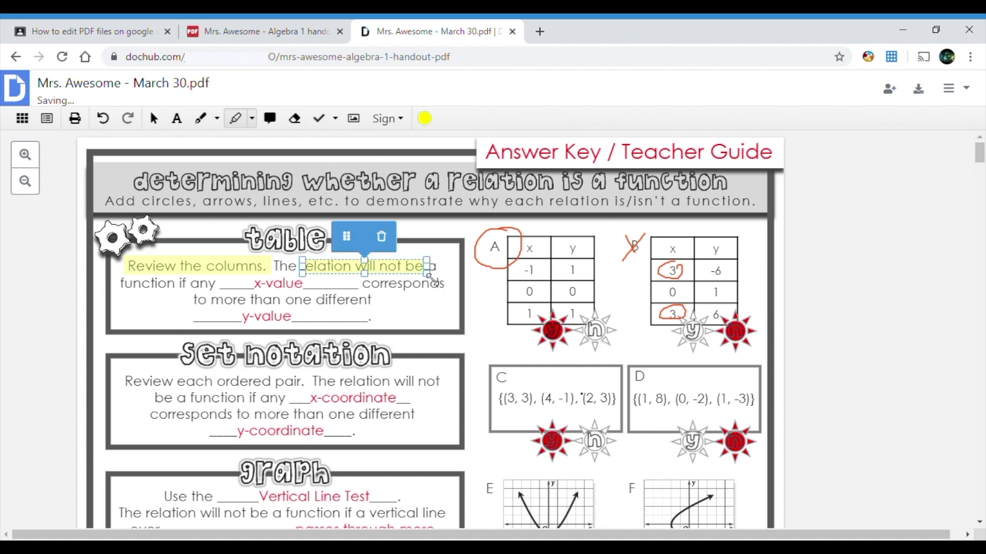
Recolor the highlight over "relation will not be" in the table section to blue (#0D75FB).
{"action": "left_click", "coordinate": [430, 121]}
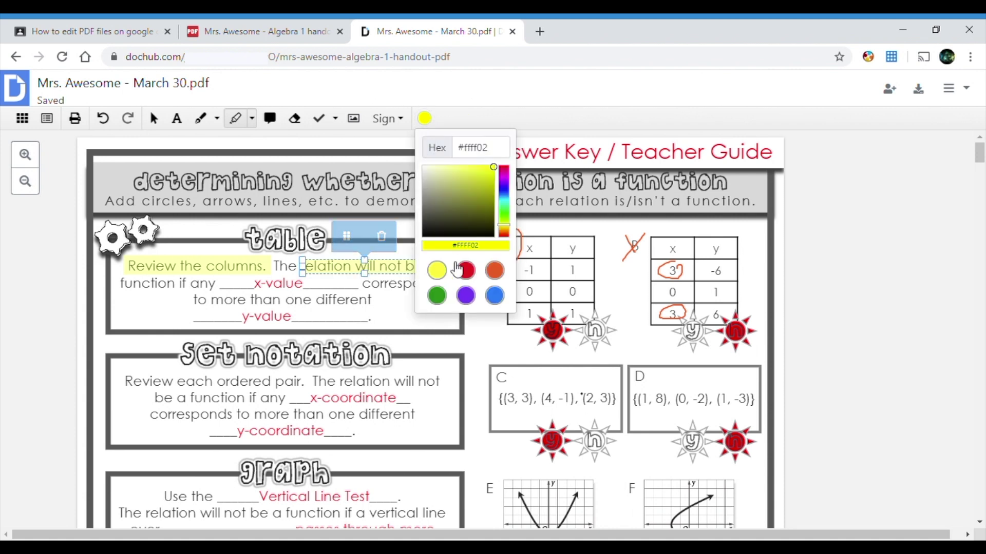
{"action": "left_click", "coordinate": [495, 297]}
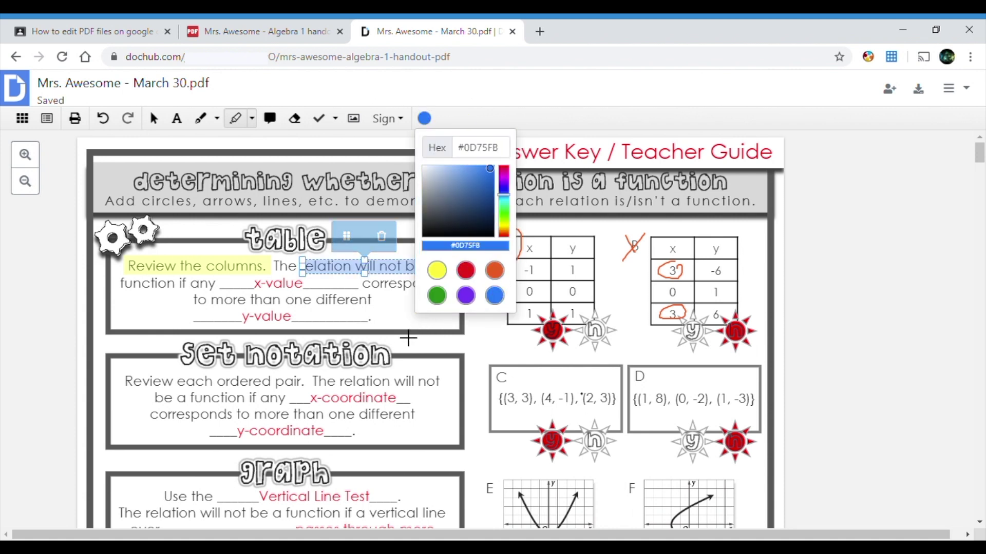
{"action": "left_click", "coordinate": [369, 325]}
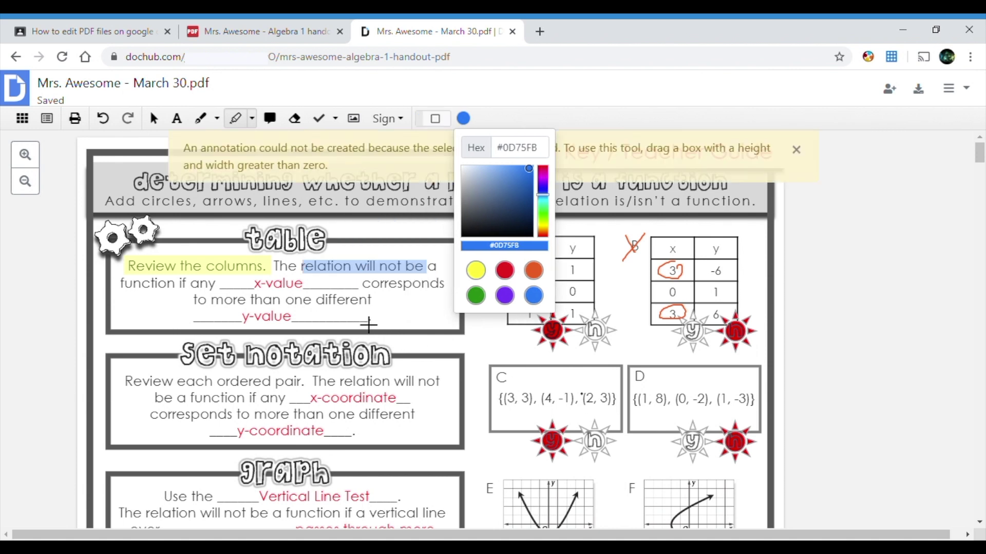
Add a red highlight over "one different" in the table section and shift it to cover the start of "one".
{"action": "left_click_drag", "start_coordinate": [293, 304], "coordinate": [383, 305]}
{"action": "left_click", "coordinate": [461, 277]}
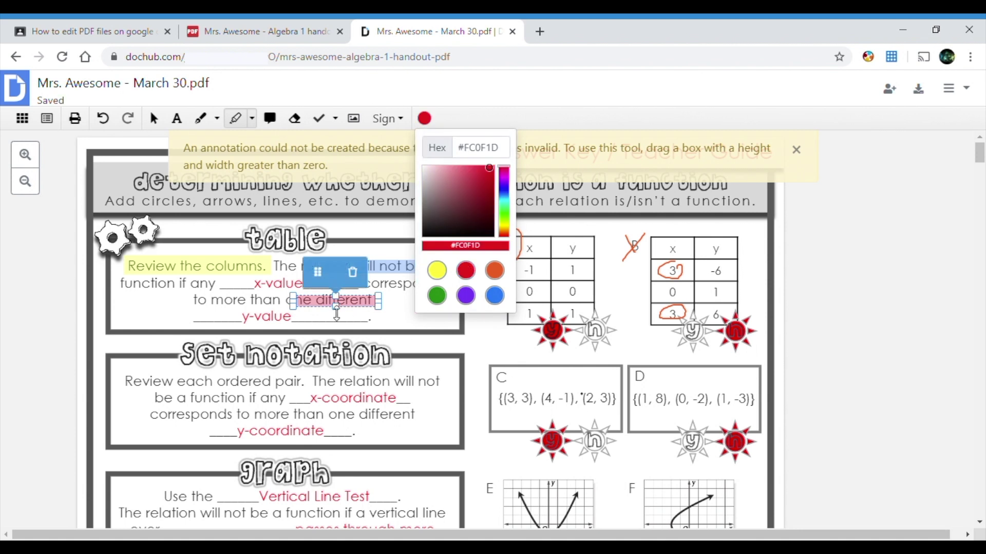
{"action": "left_click_drag", "start_coordinate": [321, 278], "coordinate": [310, 278]}
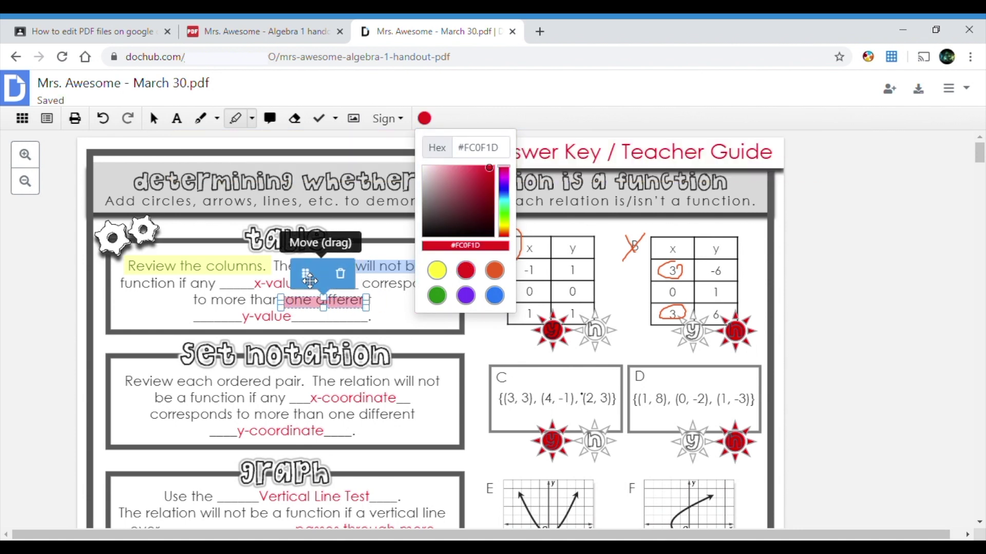
{"action": "left_click", "coordinate": [389, 339]}
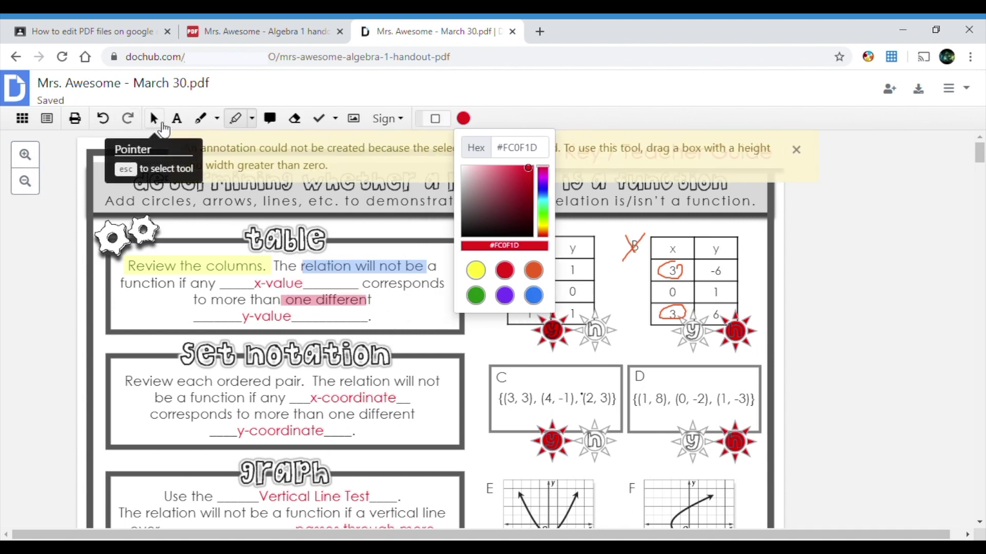
Delete the orange circle around the lower 3 in table B's x column.
{"action": "left_click", "coordinate": [163, 125]}
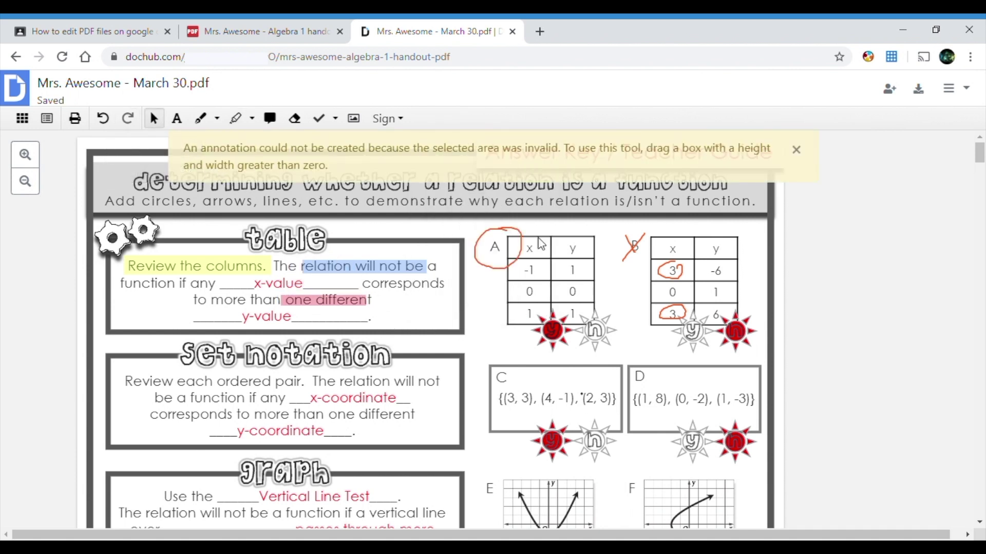
{"action": "left_click", "coordinate": [674, 308]}
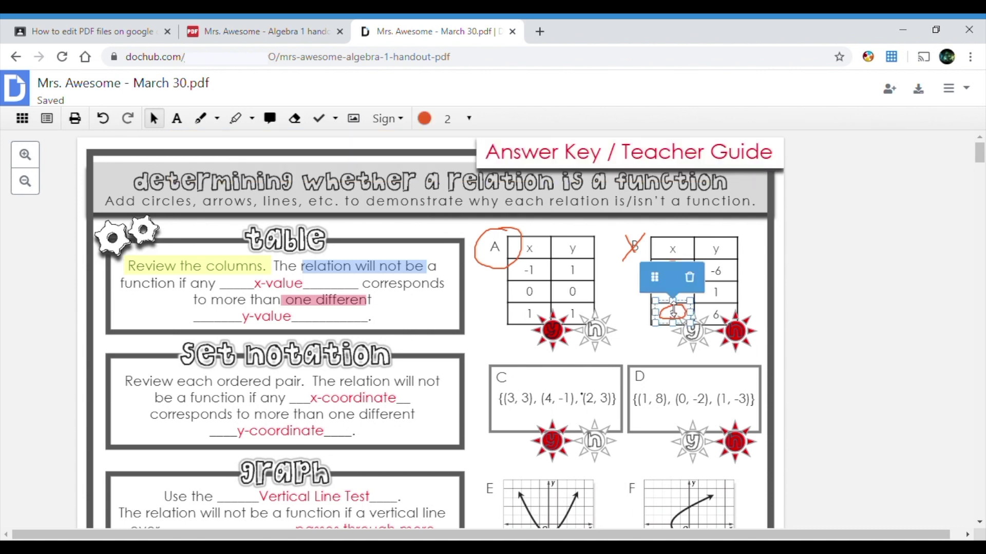
{"action": "left_click", "coordinate": [699, 281]}
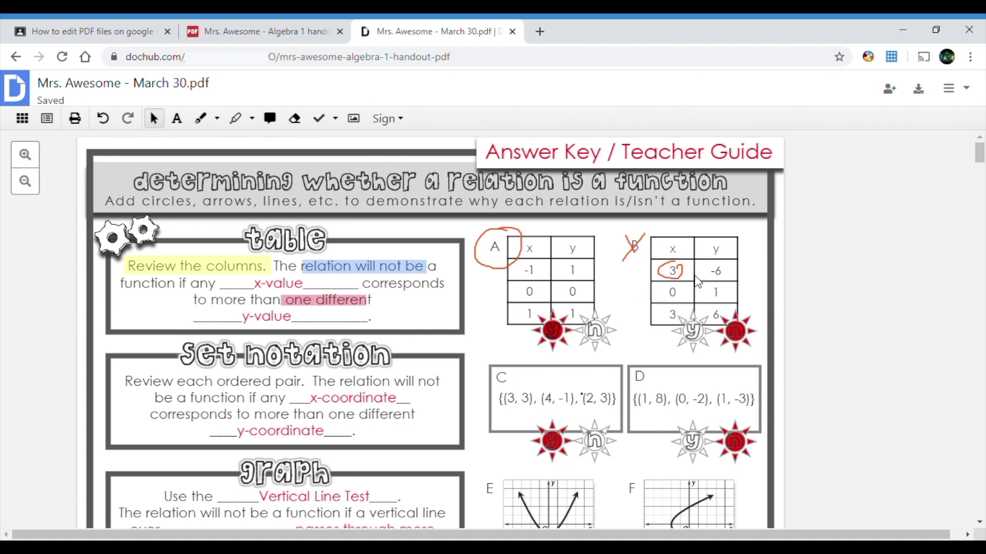
Move the red highlight from "one different" down onto "y-value" in the table section.
{"action": "left_click", "coordinate": [344, 305]}
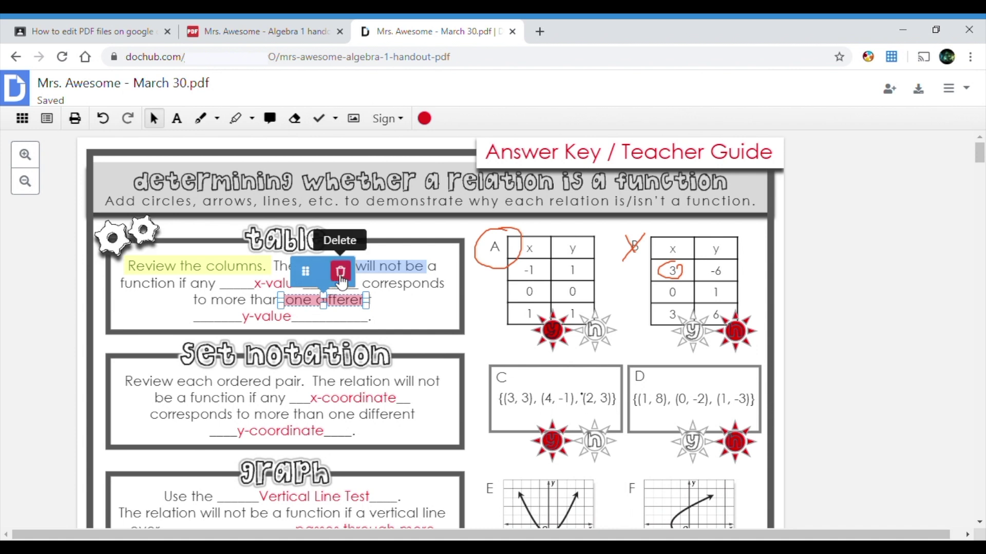
{"action": "left_click_drag", "start_coordinate": [306, 271], "coordinate": [283, 293]}
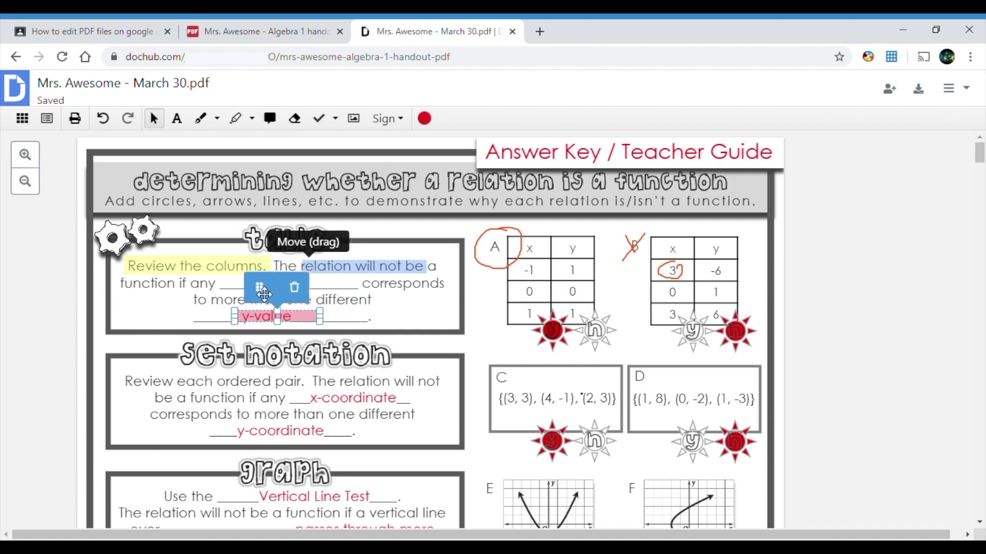
{"action": "left_click", "coordinate": [416, 320]}
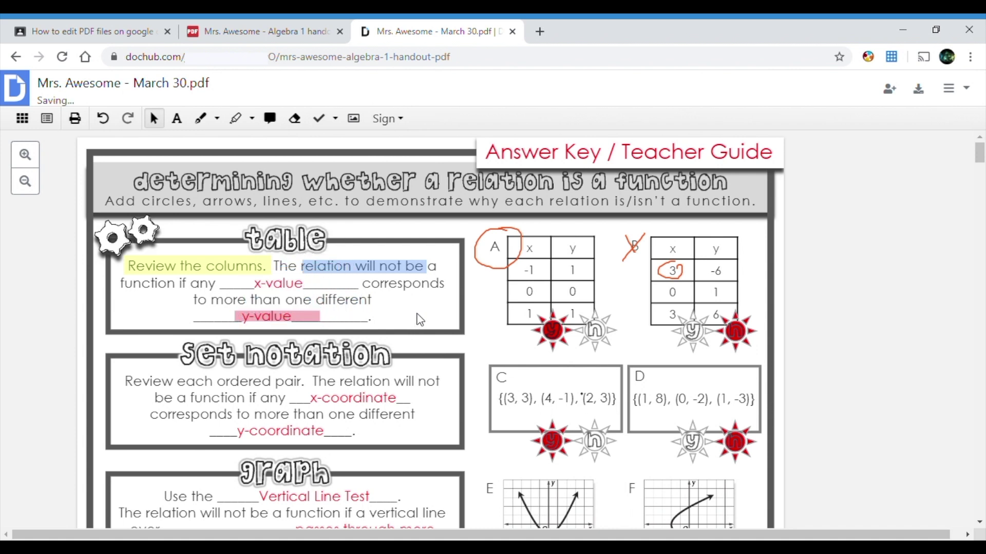
Draw an orange freehand cross over the letter C, undo and redo it, and move the cross onto the letter D.
{"action": "left_click", "coordinate": [206, 125]}
{"action": "mouse_move", "coordinate": [481, 353]}
{"action": "left_mouse_down"}
{"action": "mouse_move", "coordinate": [511, 389]}
{"action": "mouse_move", "coordinate": [493, 373]}
{"action": "mouse_move", "coordinate": [483, 384]}
{"action": "left_mouse_up"}
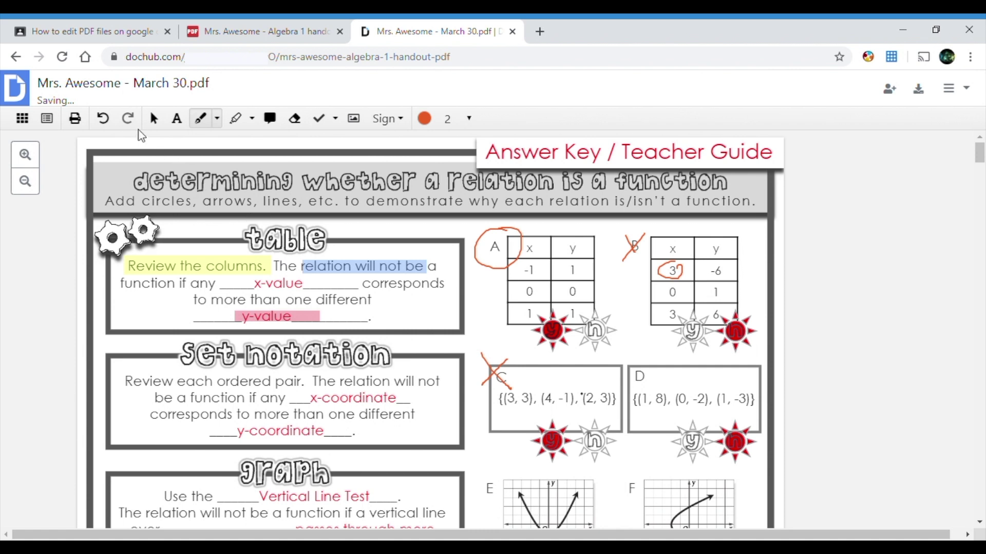
{"action": "left_click", "coordinate": [103, 123]}
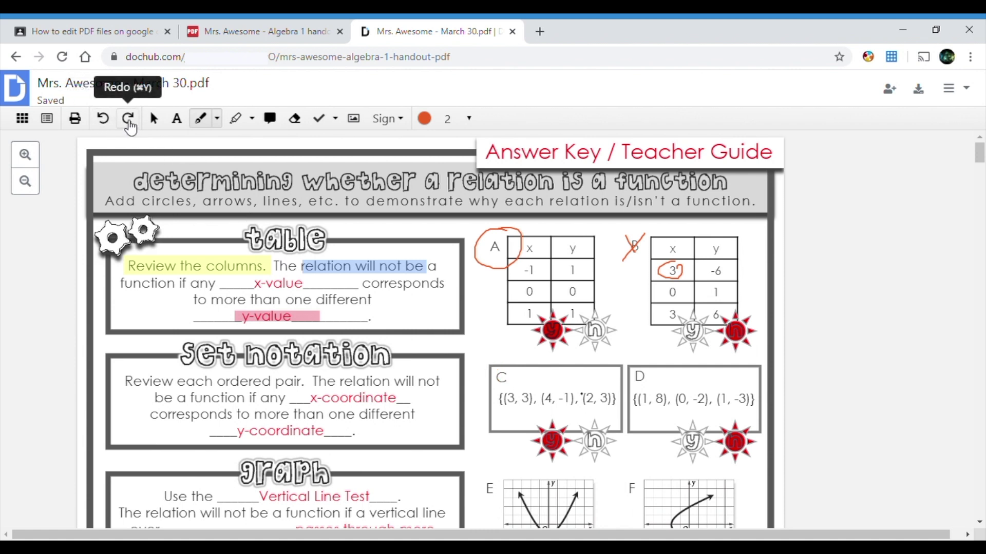
{"action": "left_click", "coordinate": [129, 123]}
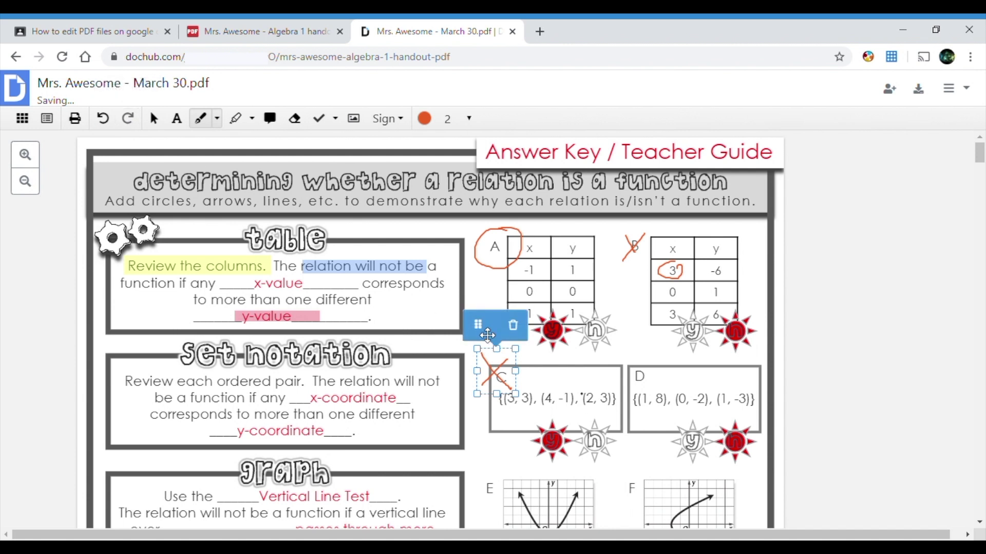
{"action": "mouse_move", "coordinate": [488, 335]}
{"action": "left_mouse_down"}
{"action": "mouse_move", "coordinate": [612, 351]}
{"action": "mouse_move", "coordinate": [632, 338]}
{"action": "left_mouse_up"}
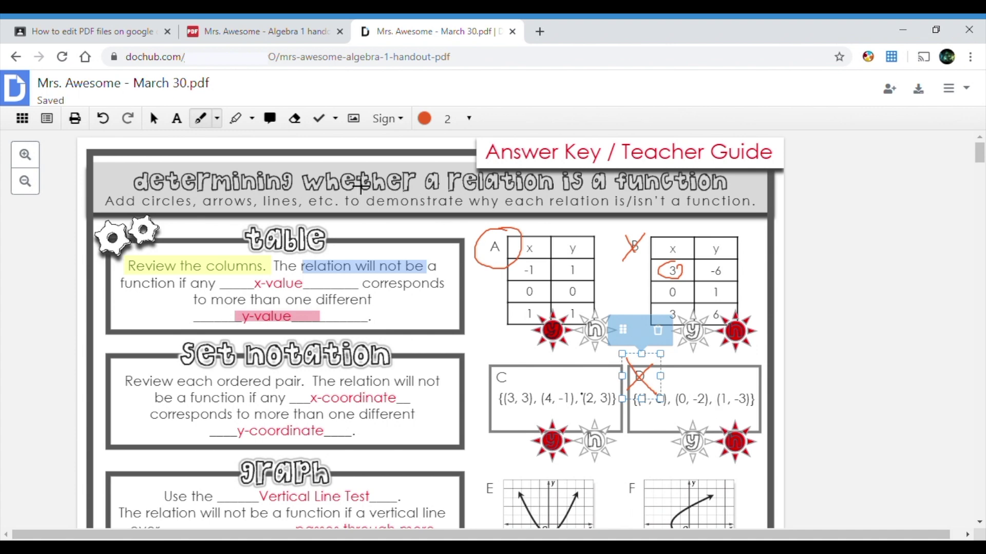
On page 2, place a comment note in box 7 reading "how many dots can I have on the vertical line test".
{"action": "left_click", "coordinate": [269, 118]}
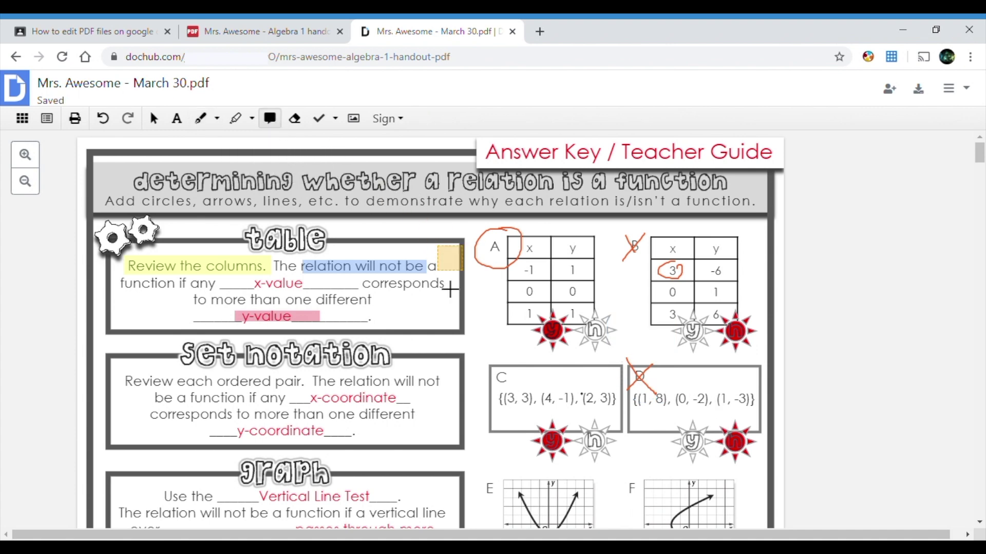
{"action": "scroll", "coordinate": [390, 329], "scroll_direction": "down", "scroll_amount": 12}
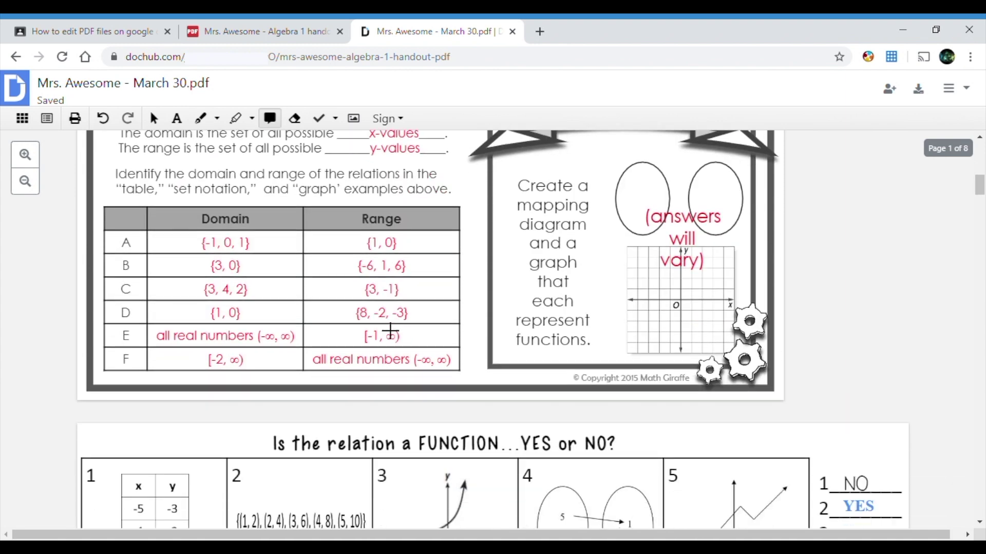
{"action": "scroll", "coordinate": [391, 331], "scroll_direction": "down", "scroll_amount": 10}
{"action": "scroll", "coordinate": [393, 330], "scroll_direction": "up", "scroll_amount": 2}
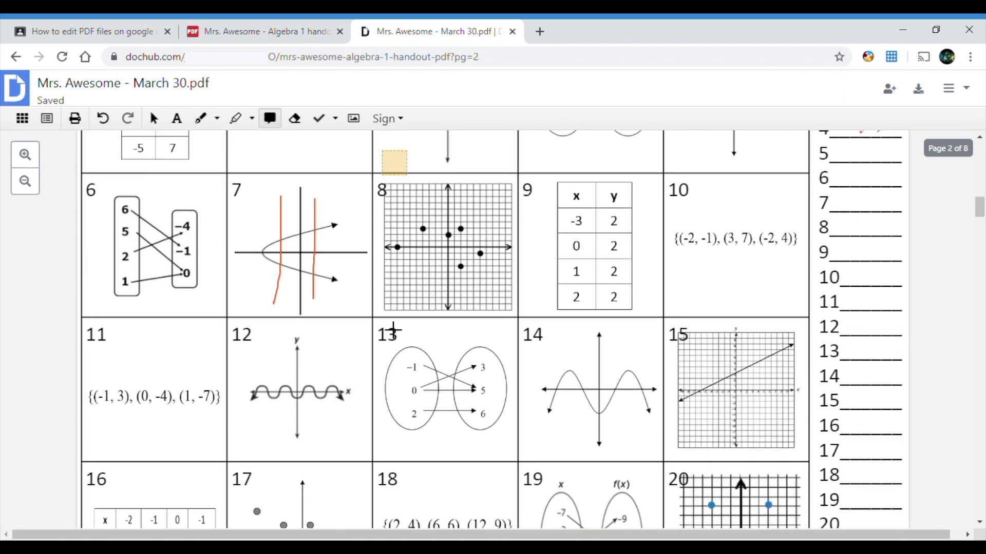
{"action": "scroll", "coordinate": [393, 330], "scroll_direction": "up", "scroll_amount": 1}
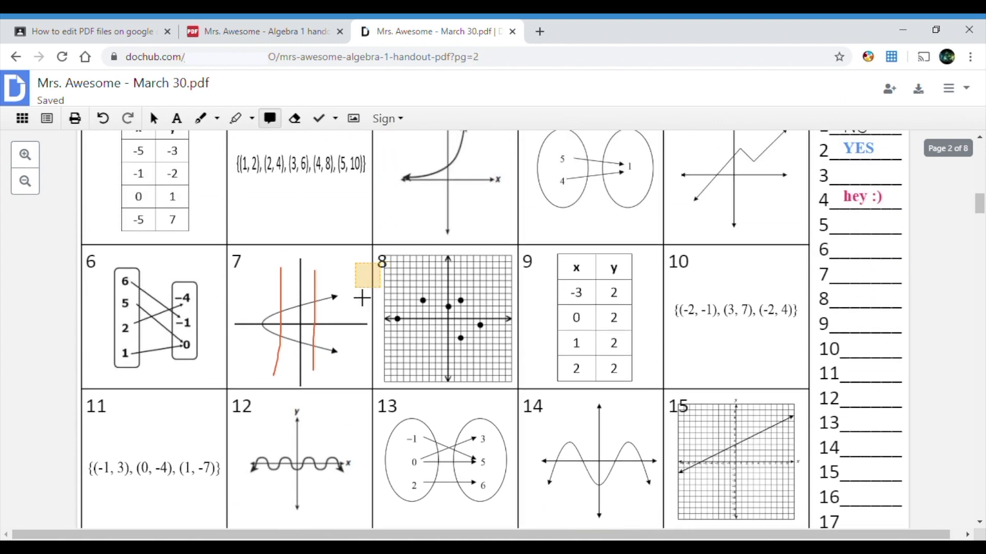
{"action": "left_click", "coordinate": [335, 283]}
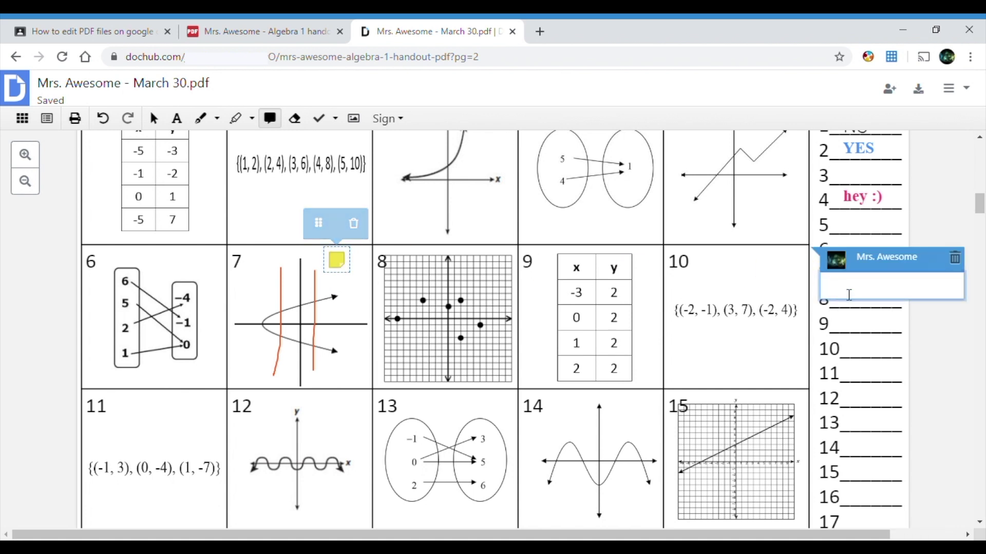
{"action": "type", "text": "how many time"}
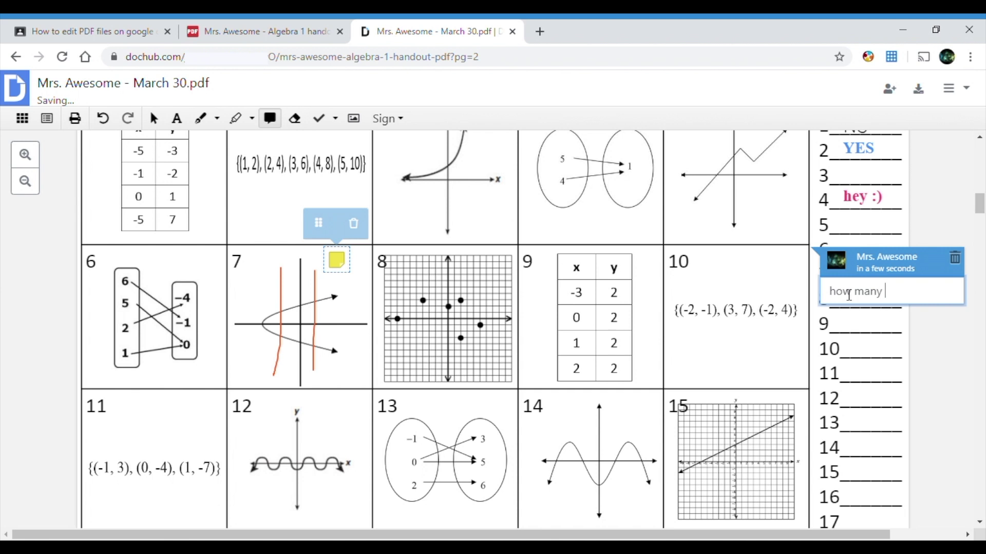
{"action": "type", "text": "dots can i ha"}
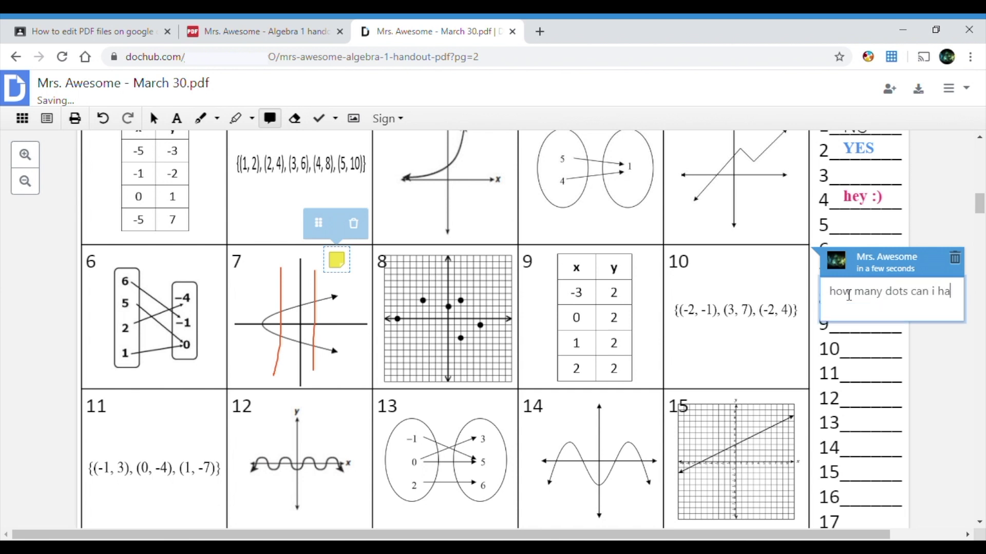
{"action": "type", "text": "ve on the vertical"}
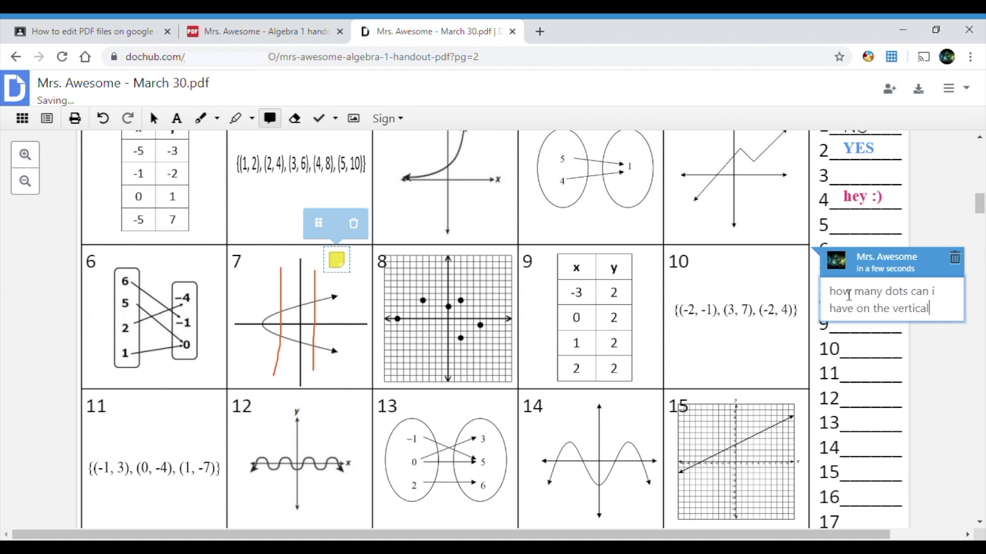
{"action": "type", "text": " line t"}
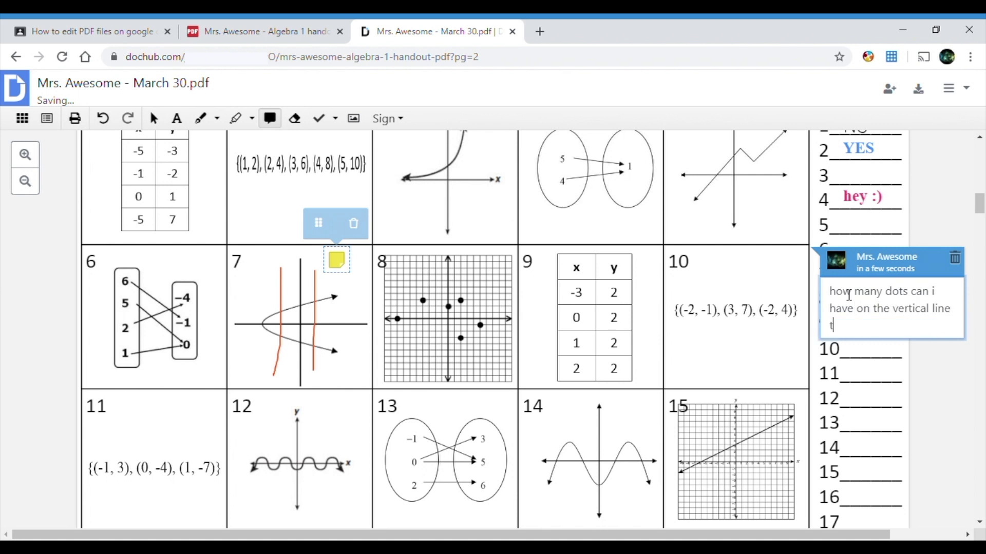
{"action": "type", "text": "est"}
{"action": "key", "text": "BackSpace"}
{"action": "left_click", "coordinate": [155, 119]}
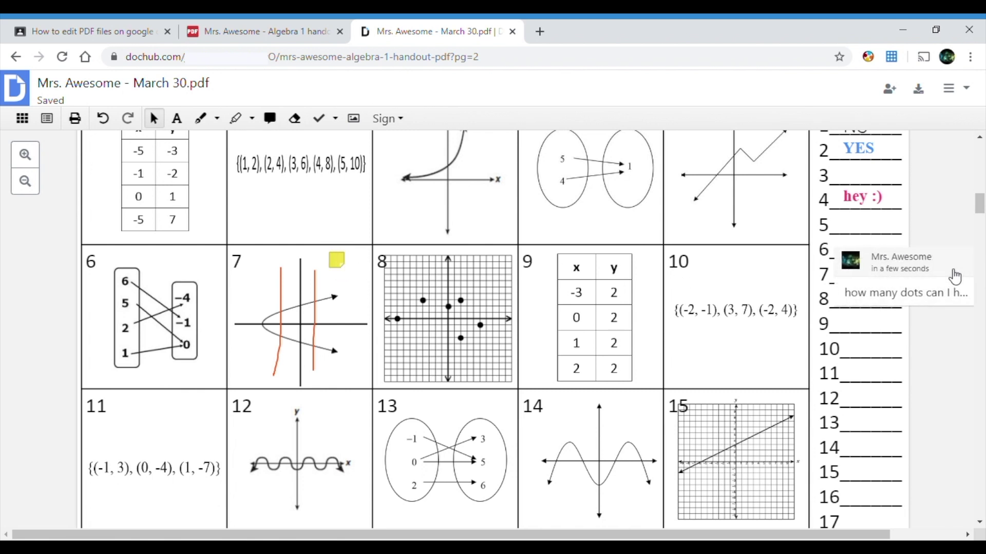
{"action": "left_click", "coordinate": [31, 186]}
{"action": "left_click", "coordinate": [25, 181]}
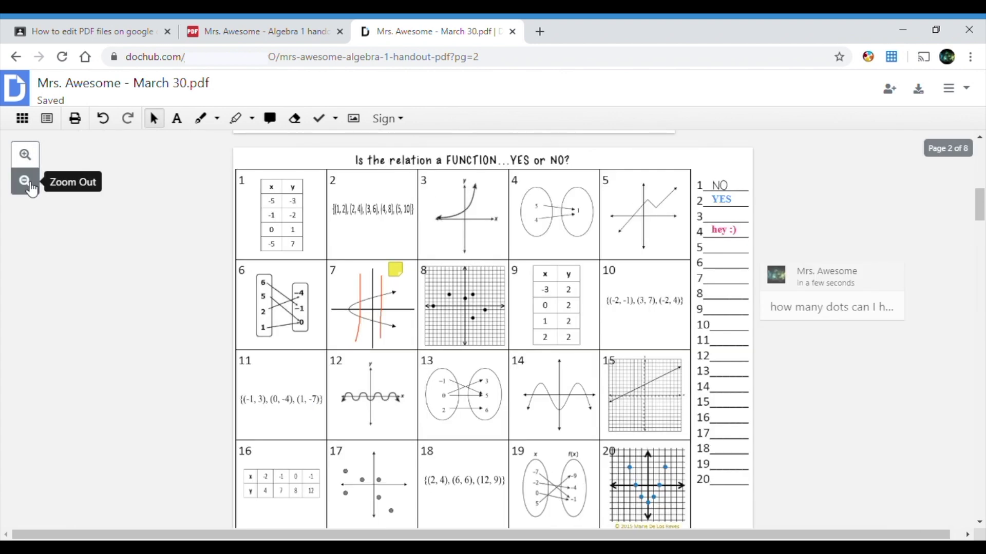
{"action": "left_click", "coordinate": [25, 154]}
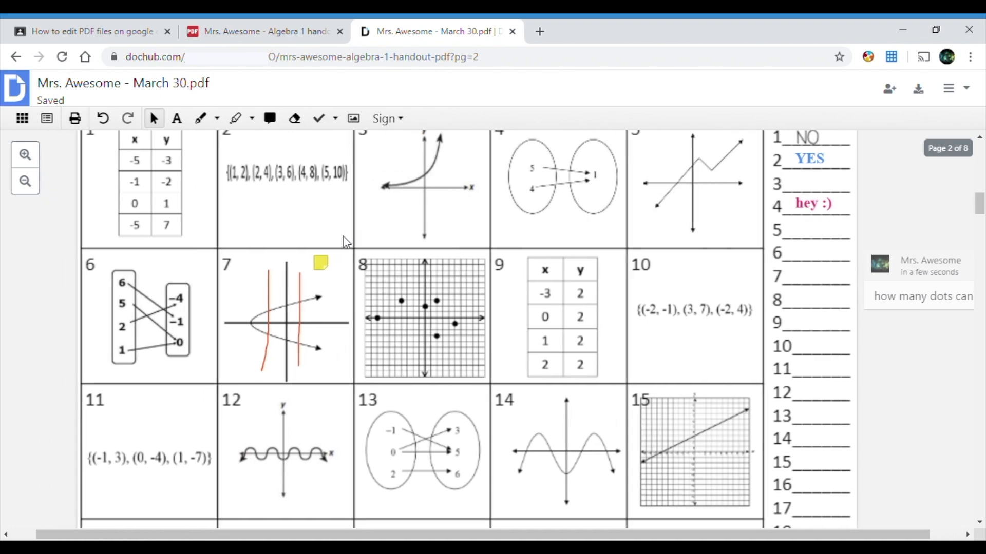
{"action": "scroll", "coordinate": [346, 243], "scroll_direction": "up", "scroll_amount": 15}
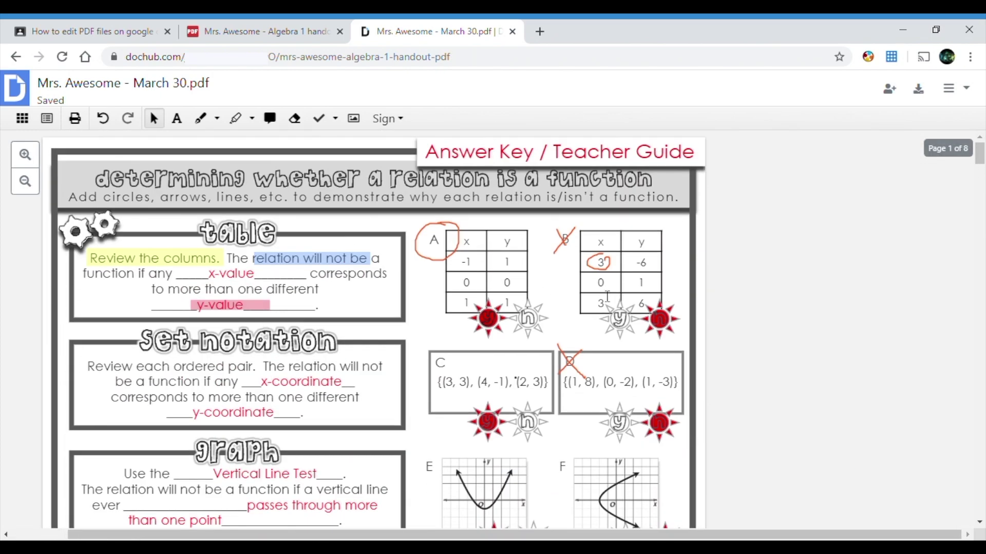
{"action": "left_click", "coordinate": [594, 263]}
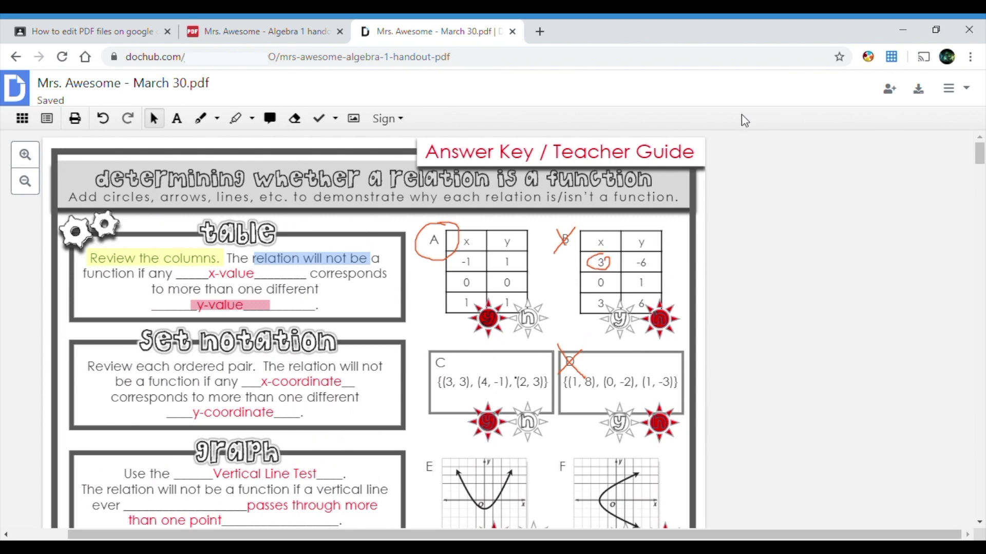
Export the annotated PDF to Google Drive as a new copy, keeping the suggested file name, and open the copy in Drive.
{"action": "left_click", "coordinate": [918, 89]}
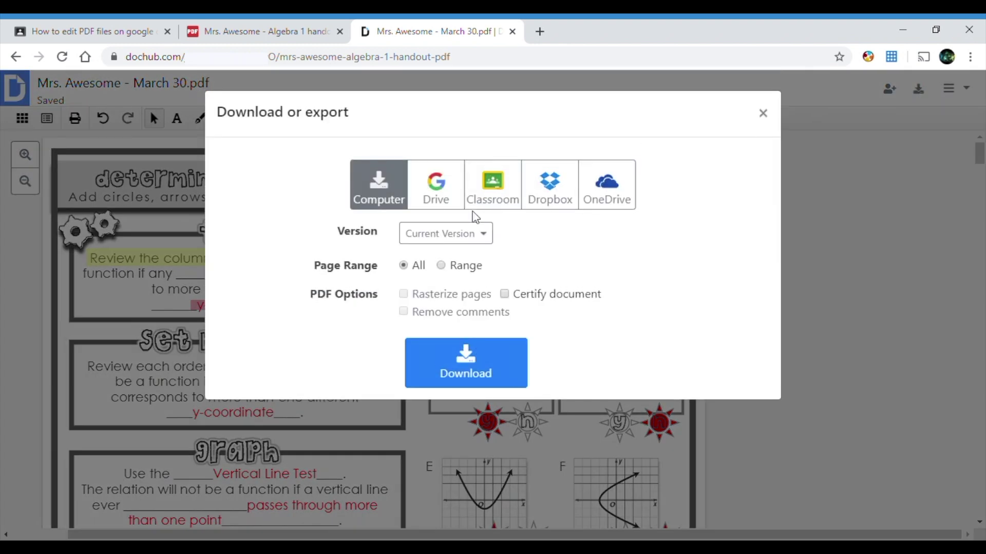
{"action": "left_click", "coordinate": [441, 200]}
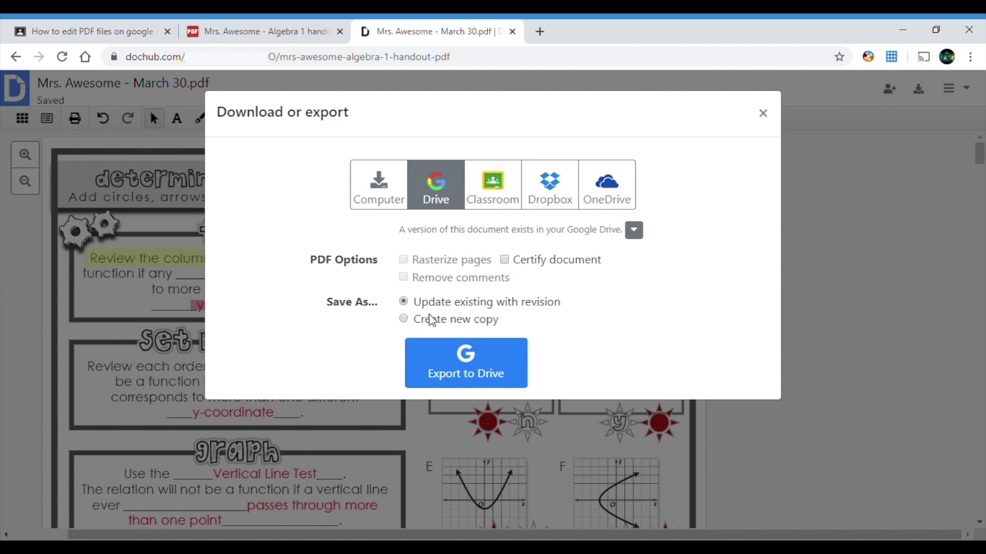
{"action": "left_click", "coordinate": [403, 320]}
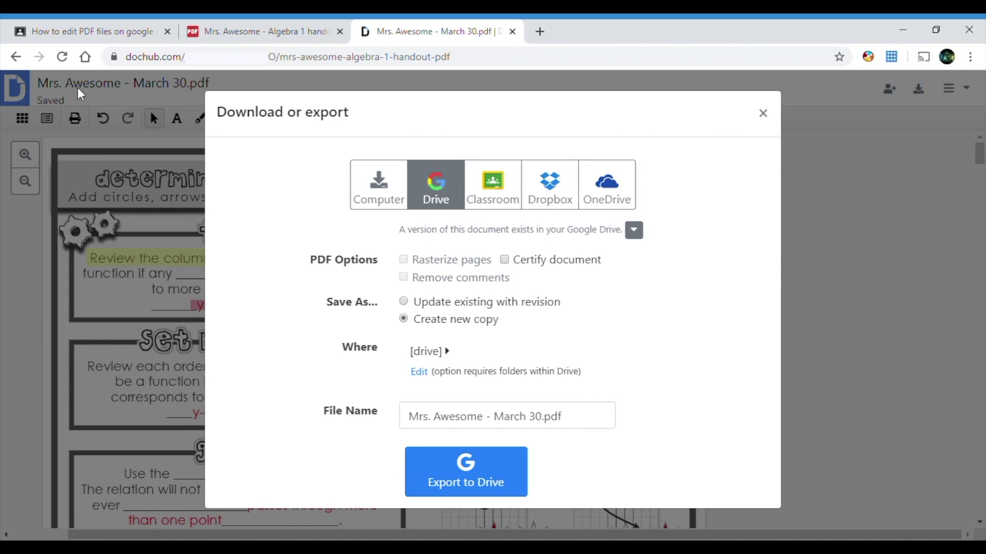
{"action": "left_click", "coordinate": [483, 469]}
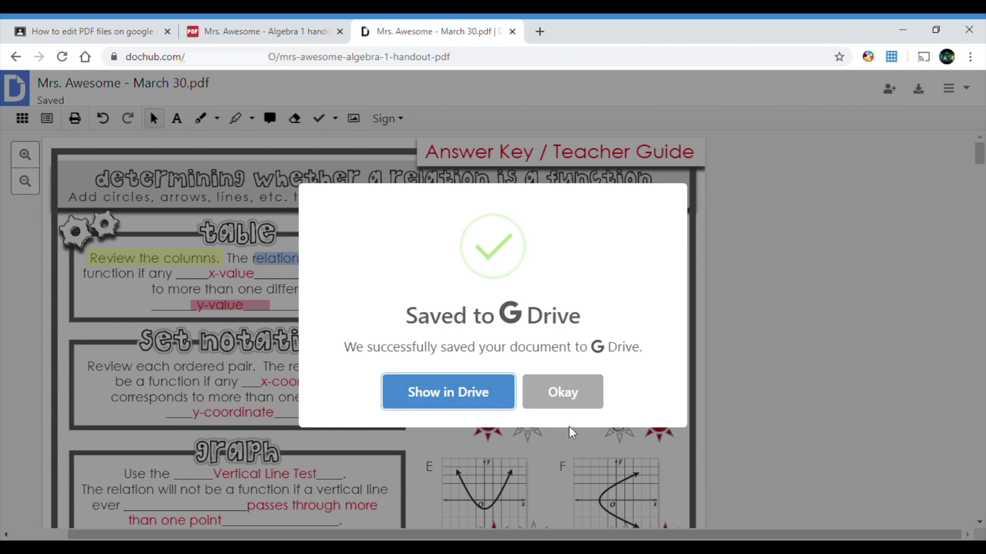
{"action": "left_click", "coordinate": [468, 391]}
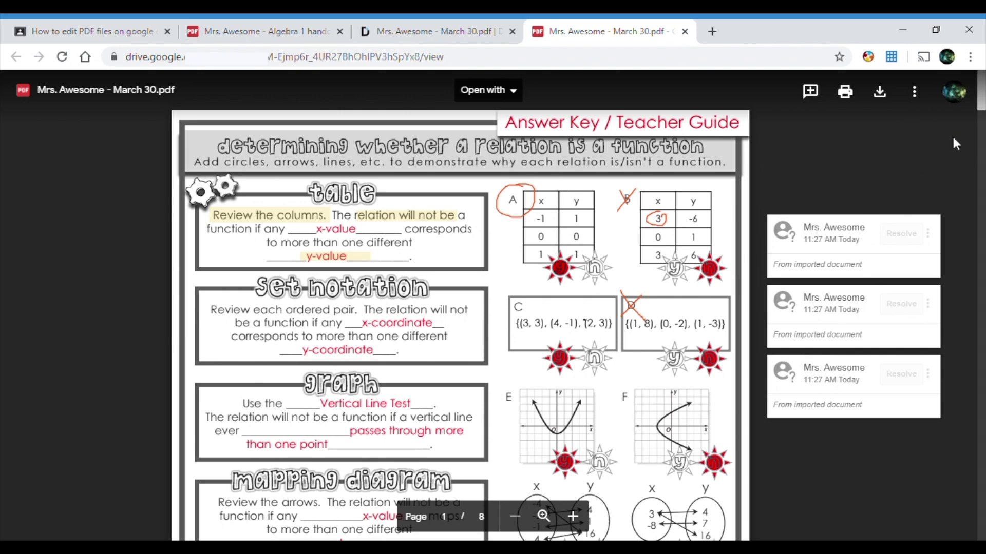
Check the annotations on pages 1 and 2 of the exported copy in Drive and close the copy.
{"action": "left_click_drag", "start_coordinate": [979, 110], "coordinate": [980, 167]}
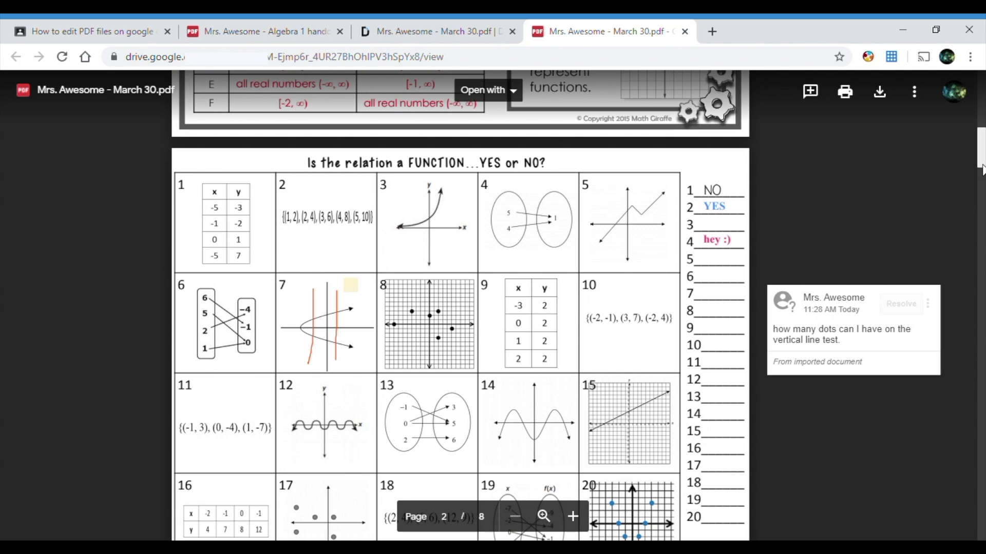
{"action": "scroll", "coordinate": [667, 154], "scroll_direction": "up", "scroll_amount": 15}
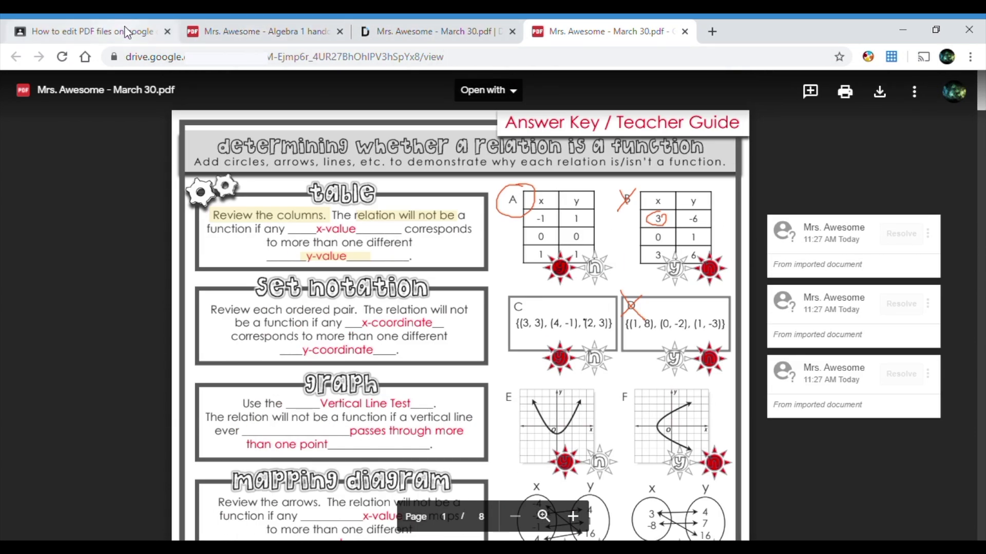
{"action": "left_click", "coordinate": [682, 32]}
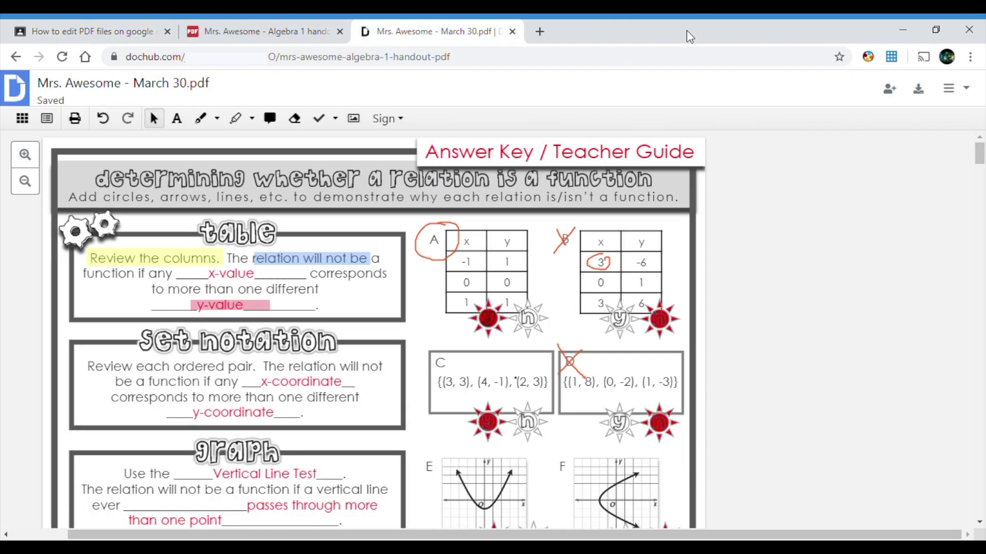
Switch to the Google Classroom assignment "How to edit PDF files on google classroom" and attach the annotated March 30 PDF from Google Drive.
{"action": "left_click", "coordinate": [75, 35]}
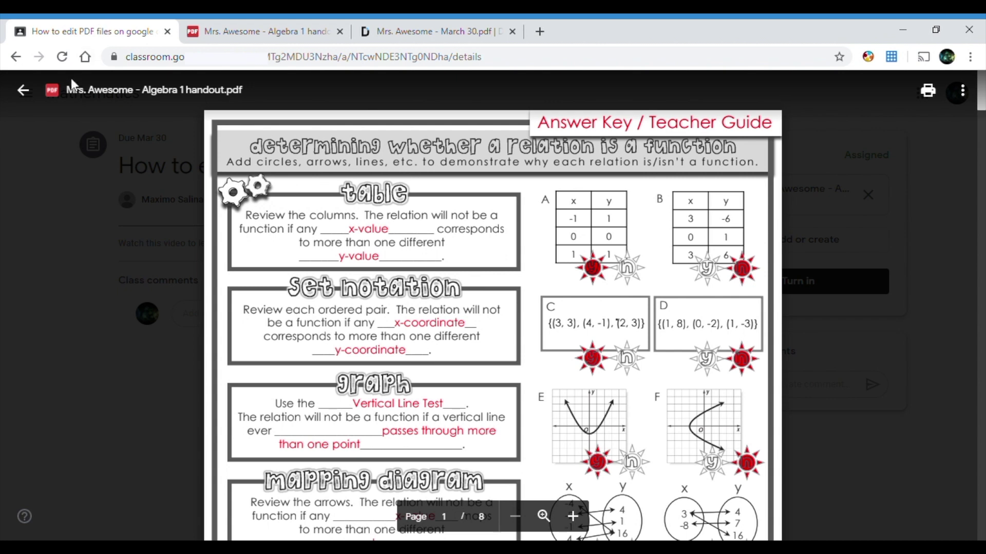
{"action": "left_click", "coordinate": [27, 103]}
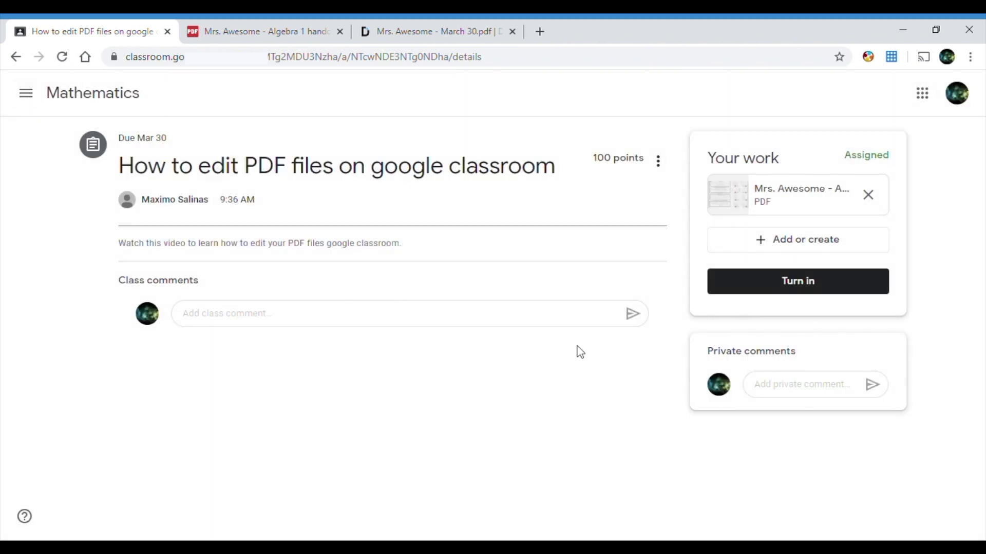
{"action": "left_click", "coordinate": [789, 245]}
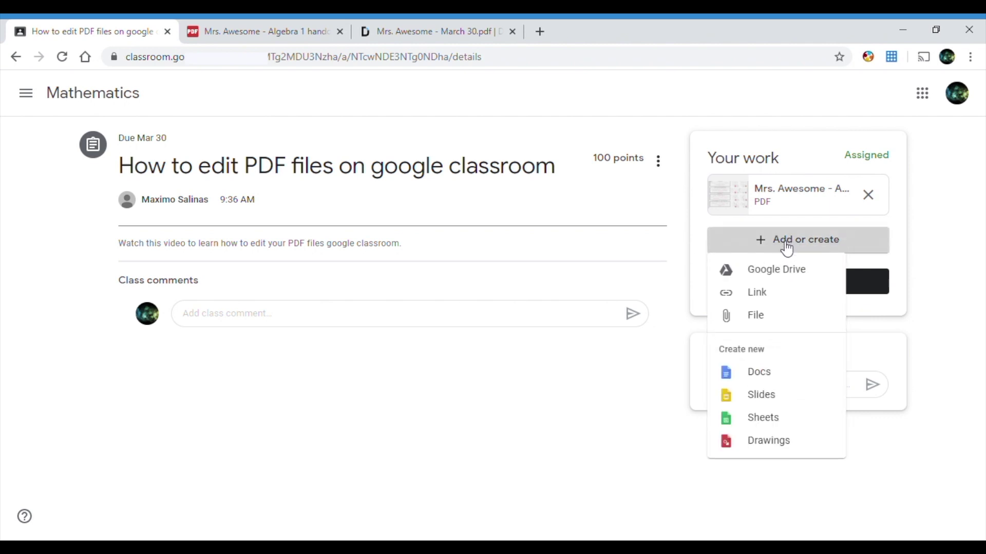
{"action": "left_click", "coordinate": [814, 280]}
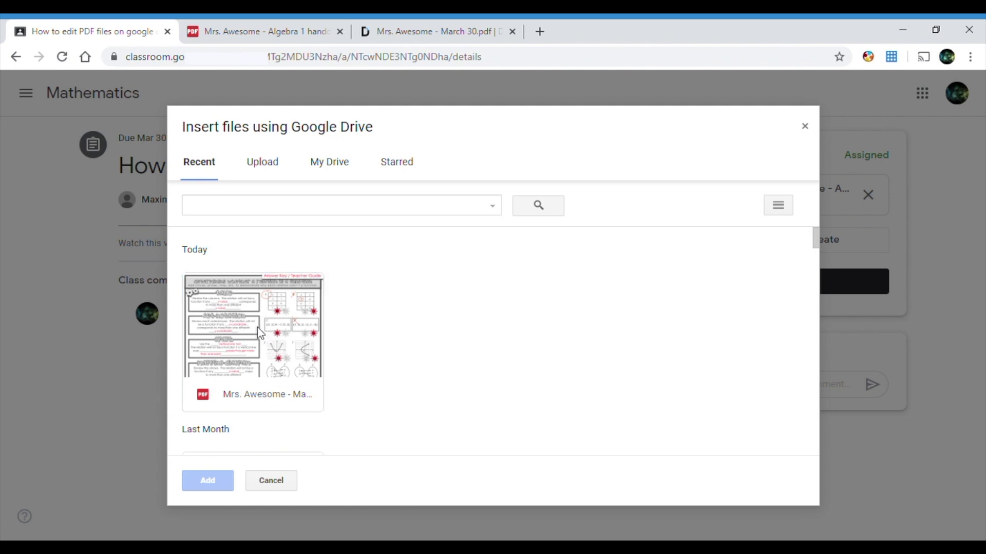
{"action": "left_click", "coordinate": [241, 323]}
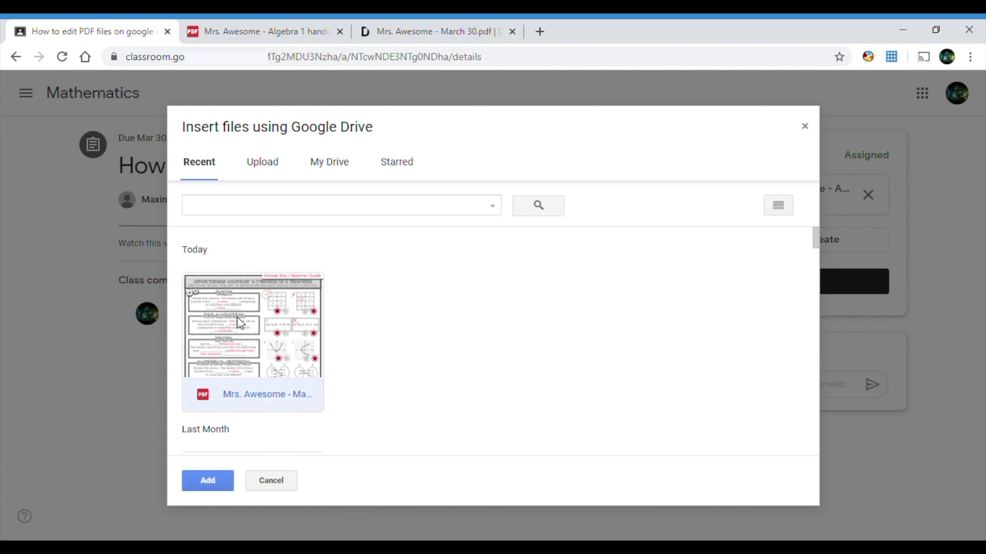
{"action": "left_click", "coordinate": [207, 477]}
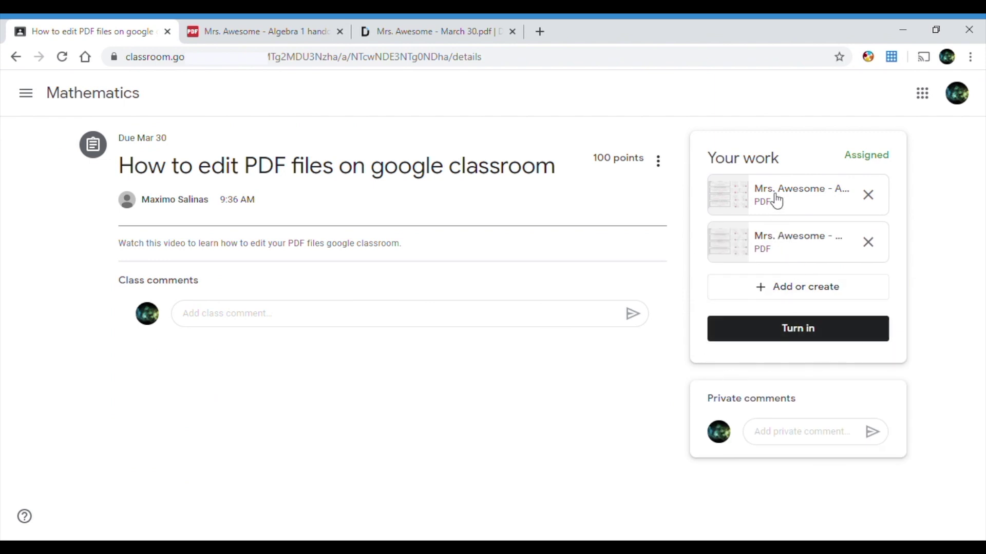
Preview both attached PDFs and remove the unannotated Algebra 1 handout from the assignment's work.
{"action": "left_click", "coordinate": [763, 244]}
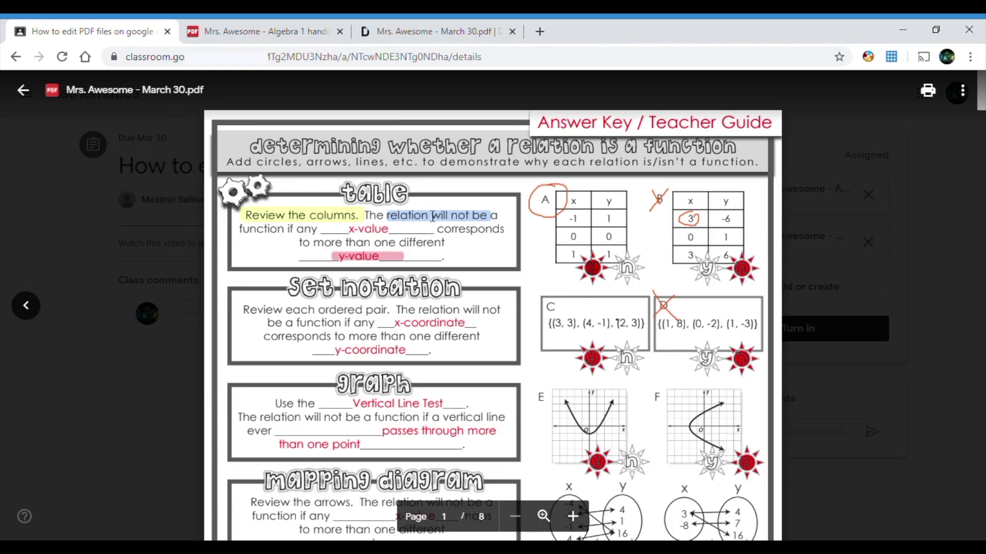
{"action": "left_click", "coordinate": [24, 92]}
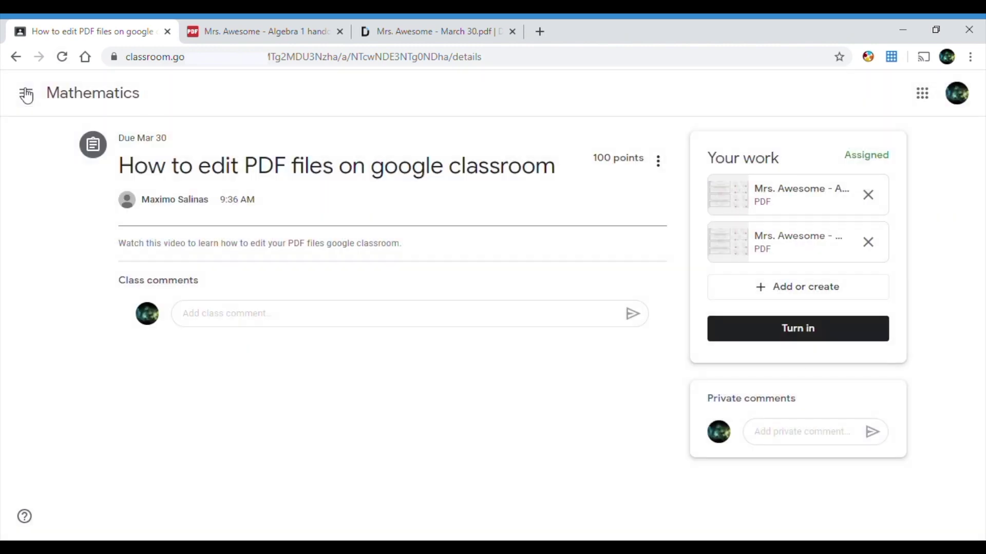
{"action": "left_click", "coordinate": [770, 198]}
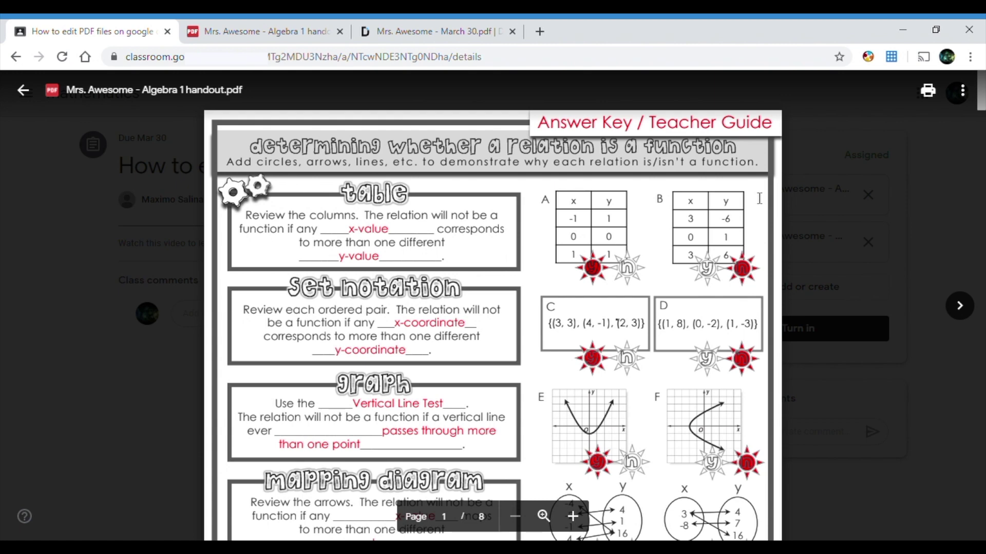
{"action": "left_click", "coordinate": [24, 92]}
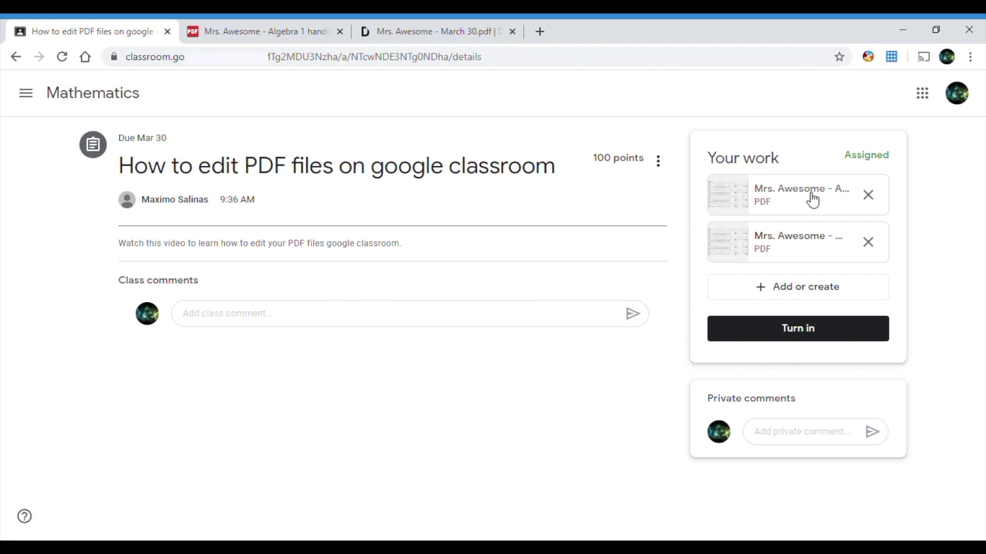
{"action": "left_click", "coordinate": [870, 200]}
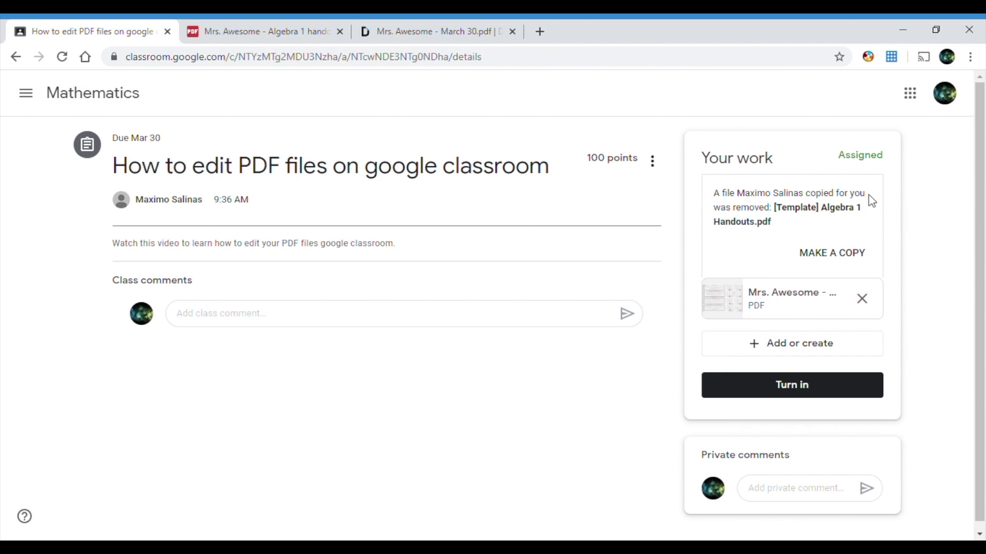
Preview the remaining March 30 PDF attachment and turn in the assignment.
{"action": "left_click", "coordinate": [786, 300]}
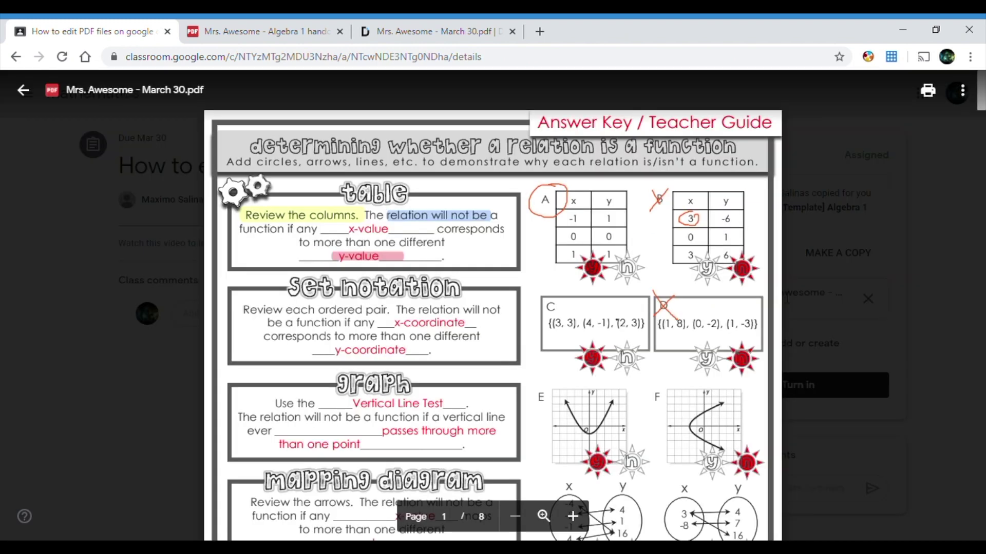
{"action": "left_click", "coordinate": [29, 102]}
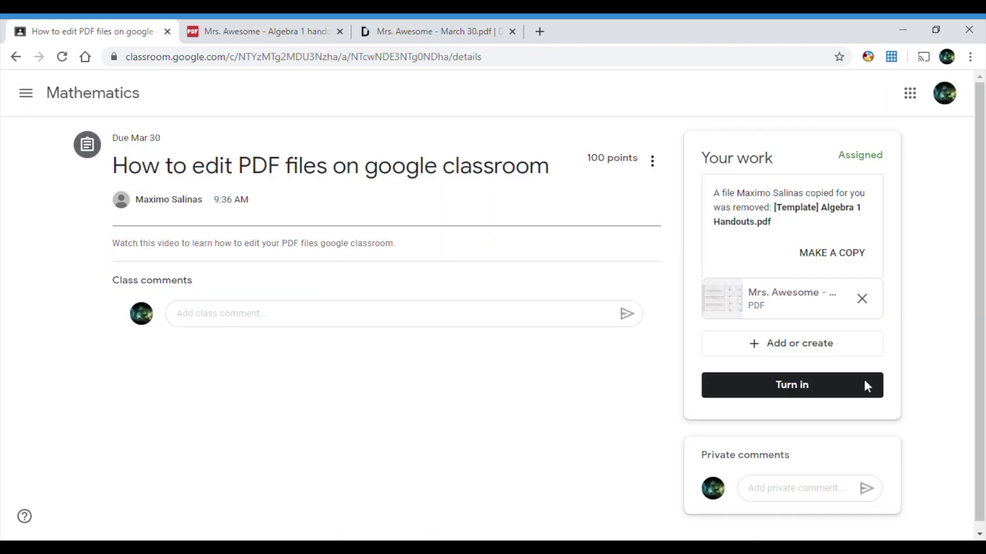
{"action": "left_click", "coordinate": [835, 386]}
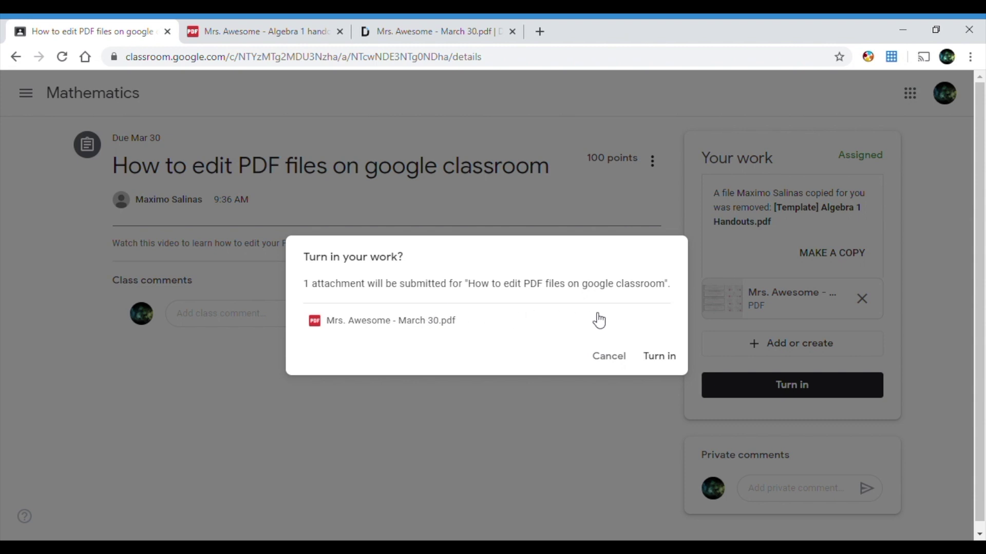
{"action": "left_click", "coordinate": [664, 359]}
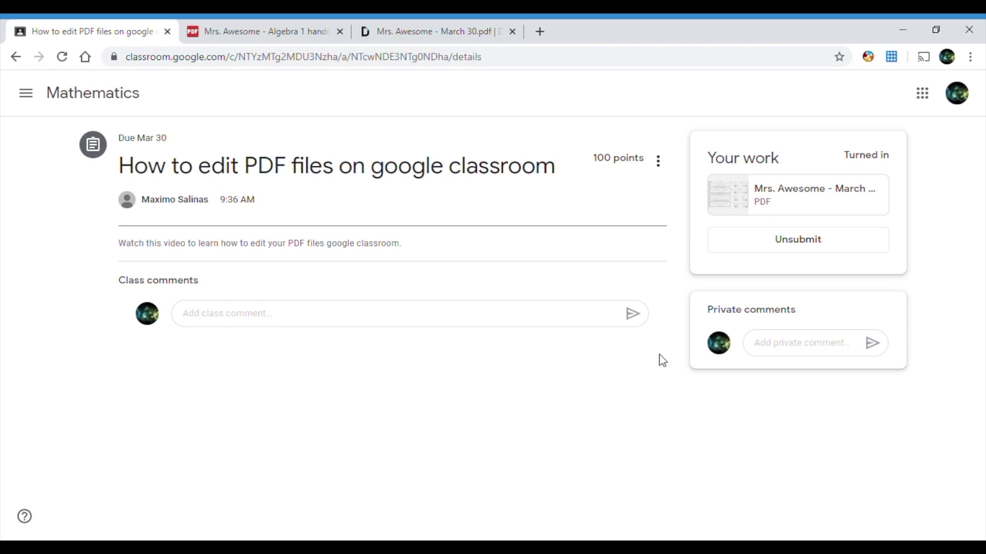
Unsubmit the assignment and look over the attached March 30 PDF again.
{"action": "left_click", "coordinate": [770, 254]}
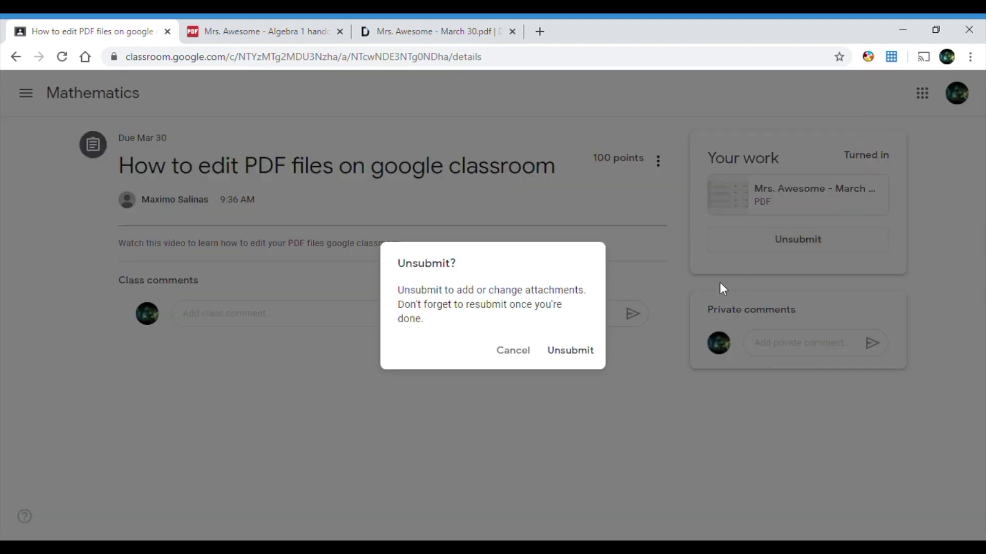
{"action": "left_click", "coordinate": [567, 351]}
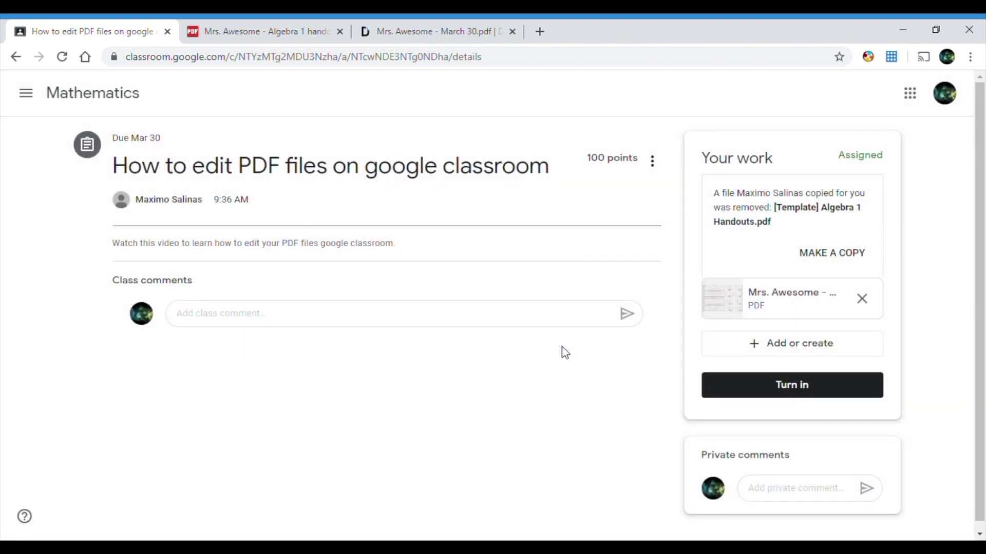
{"action": "left_click", "coordinate": [768, 306]}
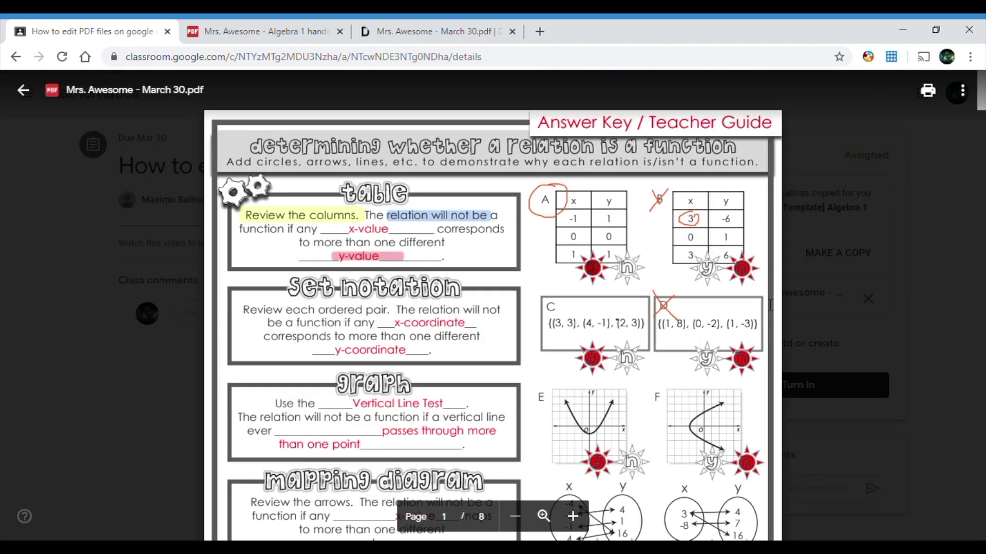
{"action": "left_click", "coordinate": [964, 93]}
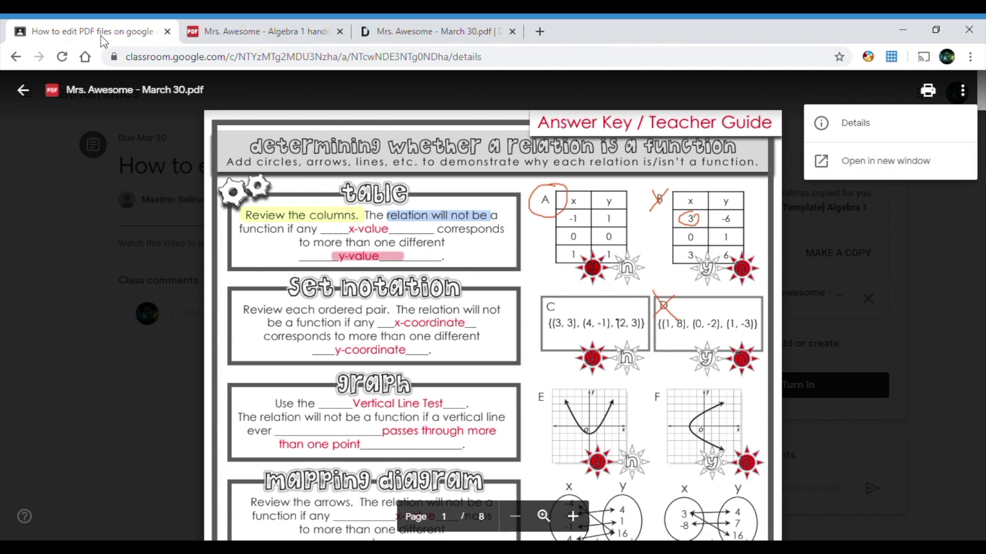
{"action": "left_click", "coordinate": [23, 90]}
{"action": "left_click", "coordinate": [23, 90]}
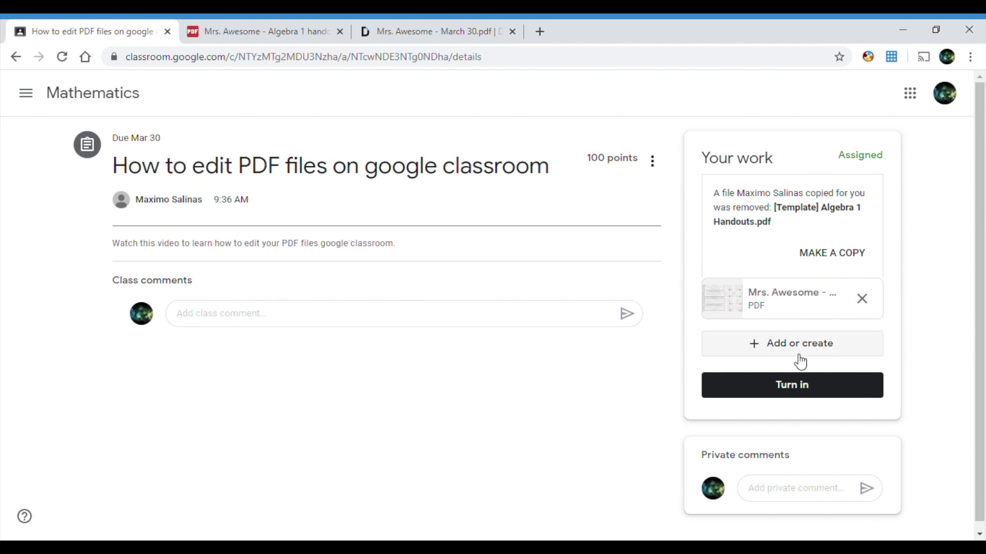
Resubmit the assignment with the March 30 PDF, previewing the attachment before confirming the submission.
{"action": "left_click", "coordinate": [817, 386]}
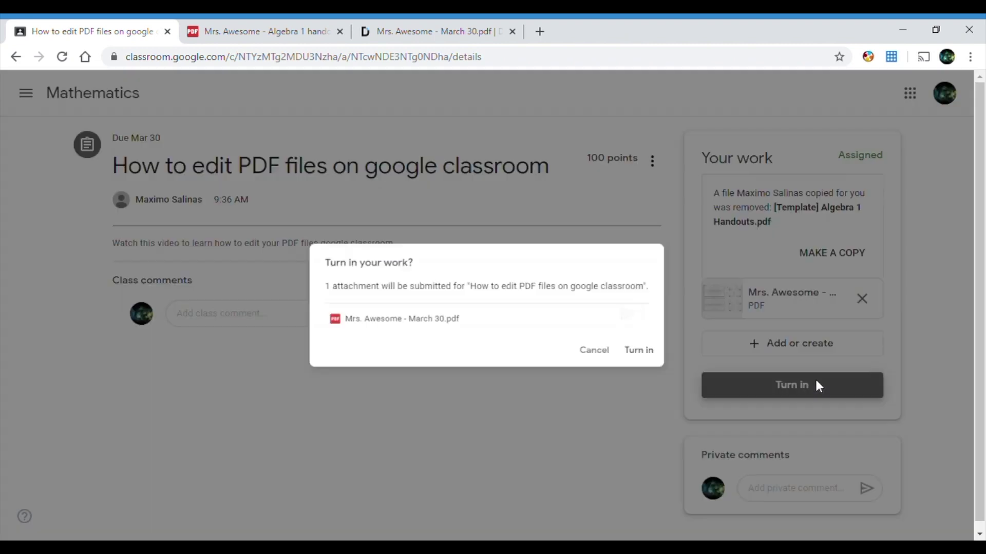
{"action": "left_click", "coordinate": [389, 322]}
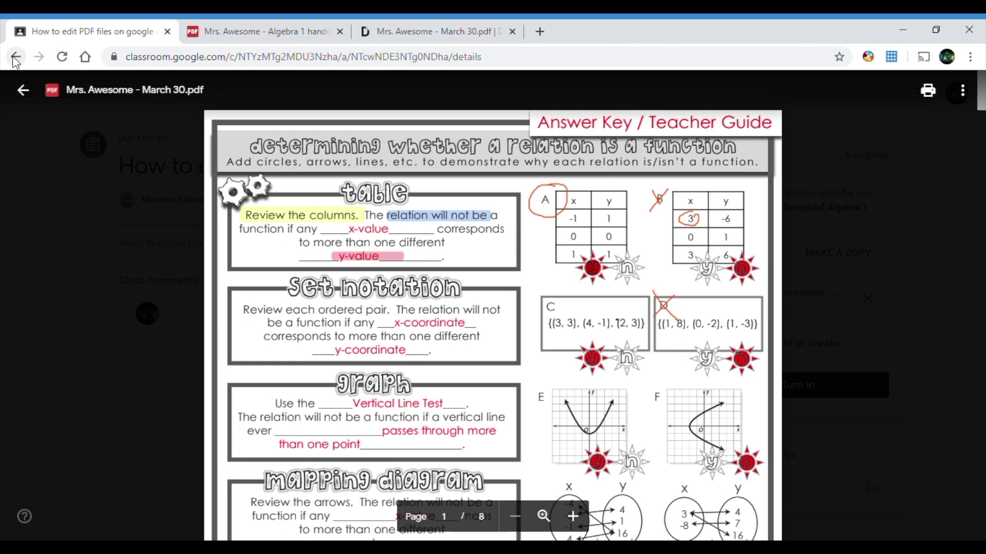
{"action": "left_click", "coordinate": [25, 93]}
{"action": "left_click", "coordinate": [661, 358]}
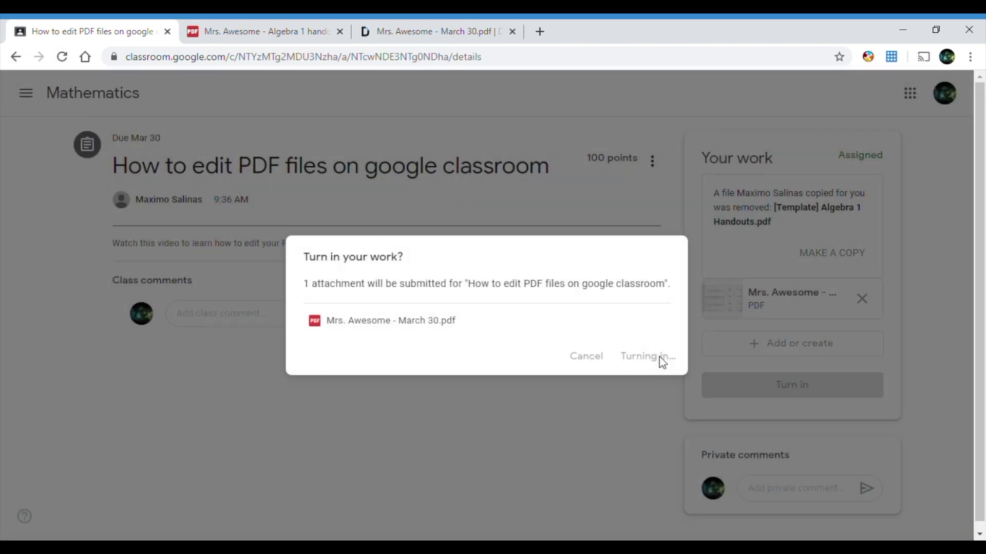